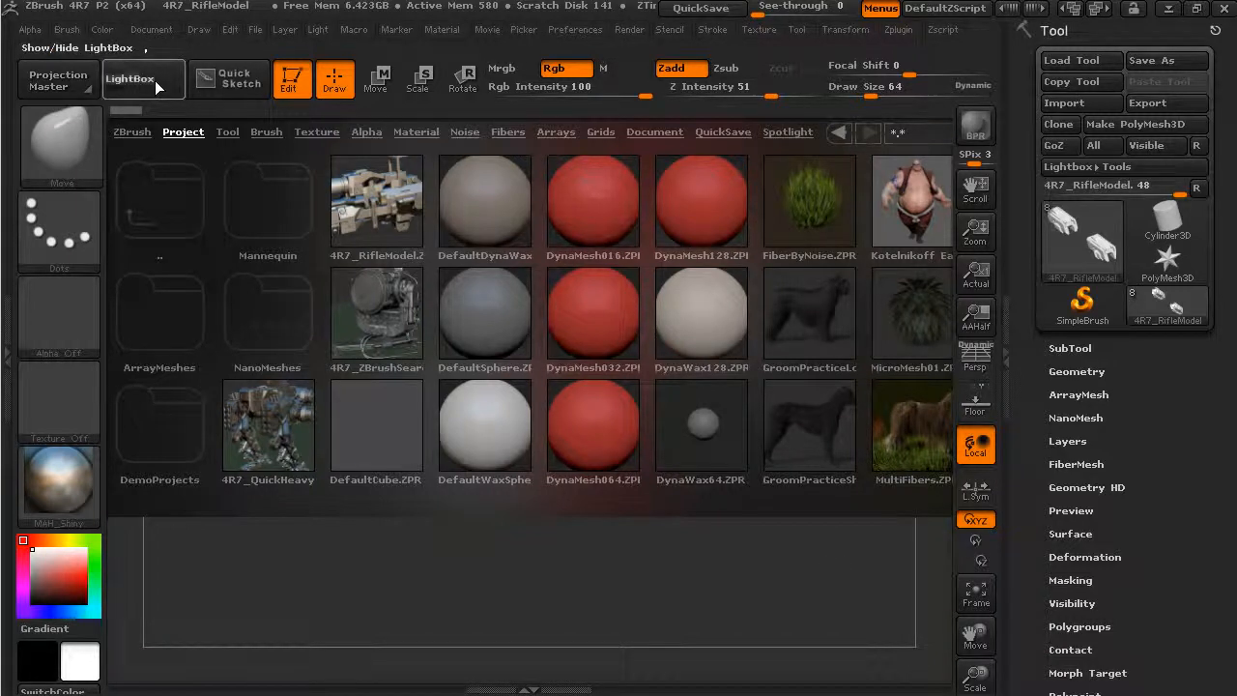
- Hide LightBox and examine the whole rifle model from several angles
key("comma")
left_click_drag(846, 182, 781, 247)
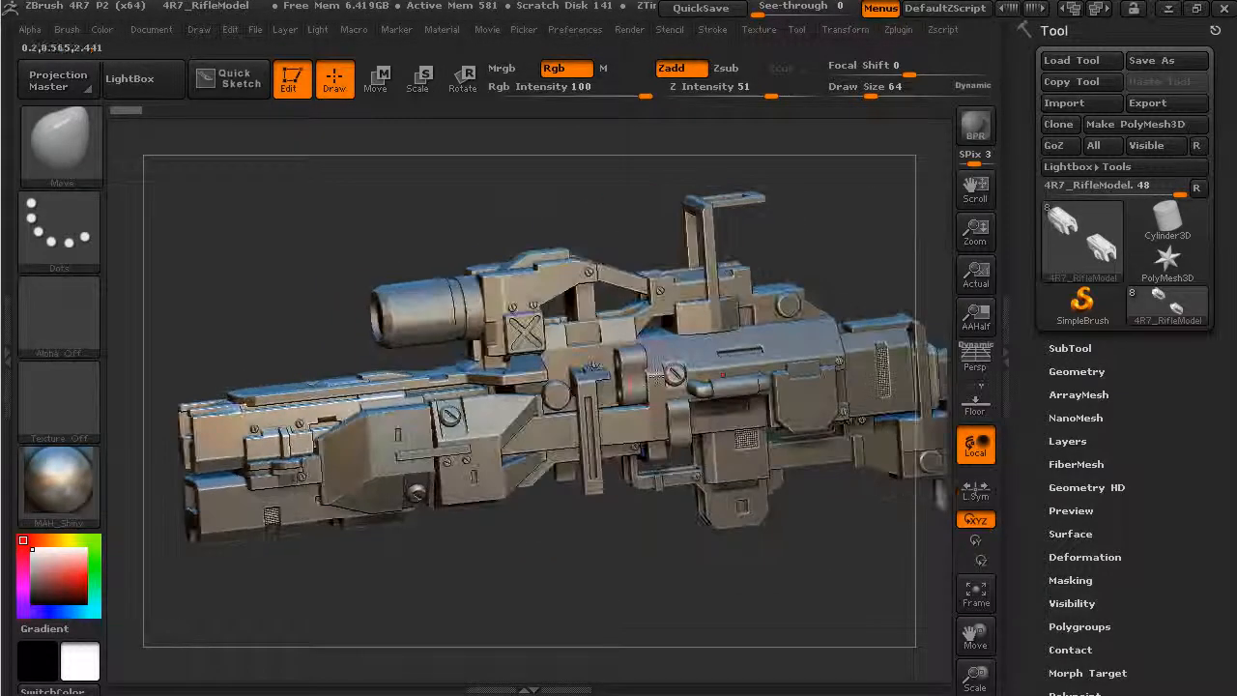
left_click_drag(64, 467, 399, 437)
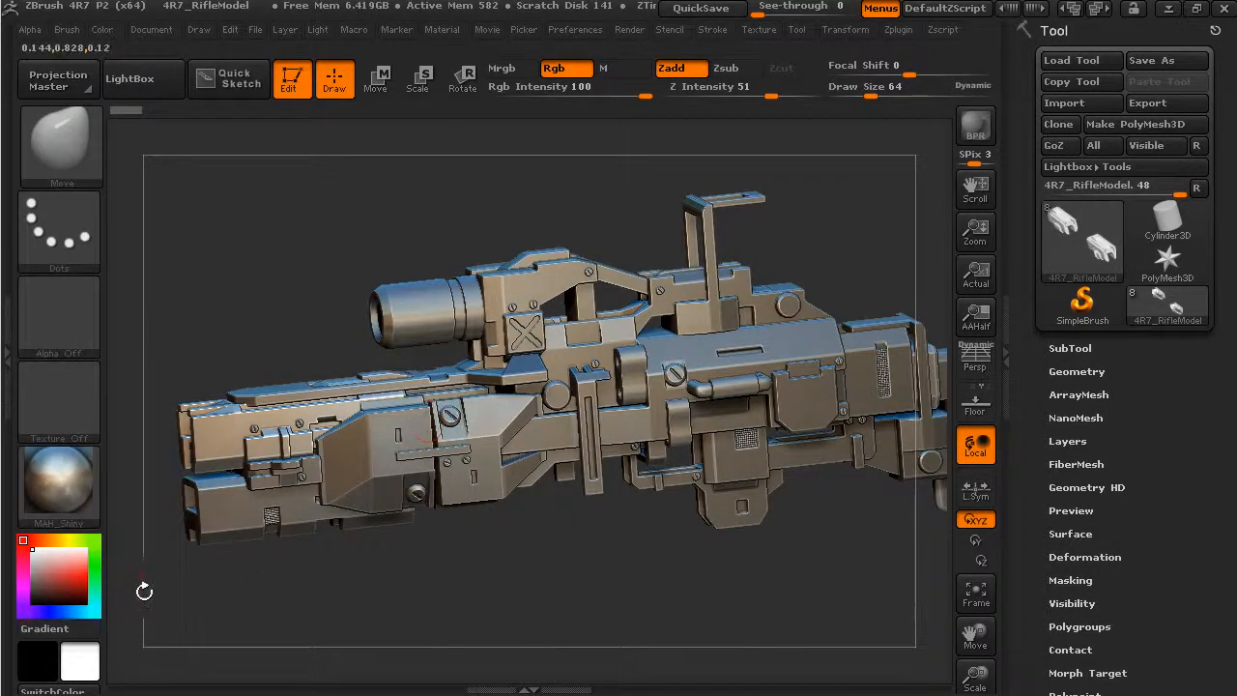
left_click_drag(540, 600, 669, 361)
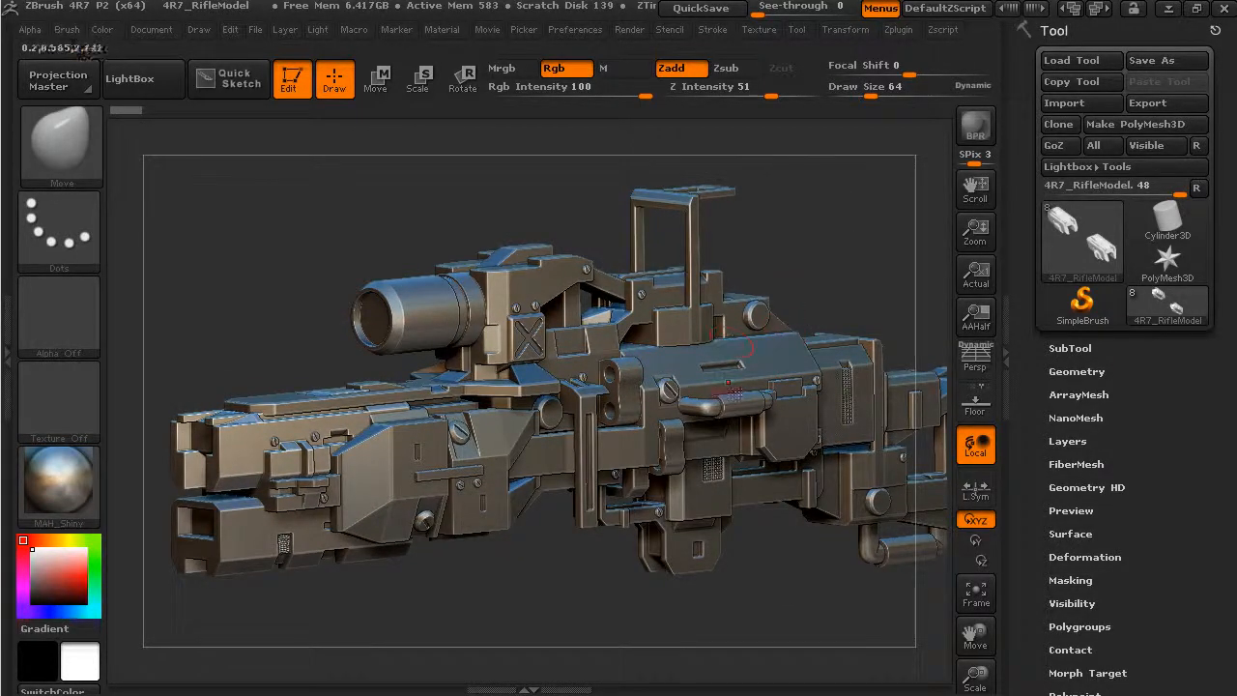
left_click_drag(841, 278, 862, 283)
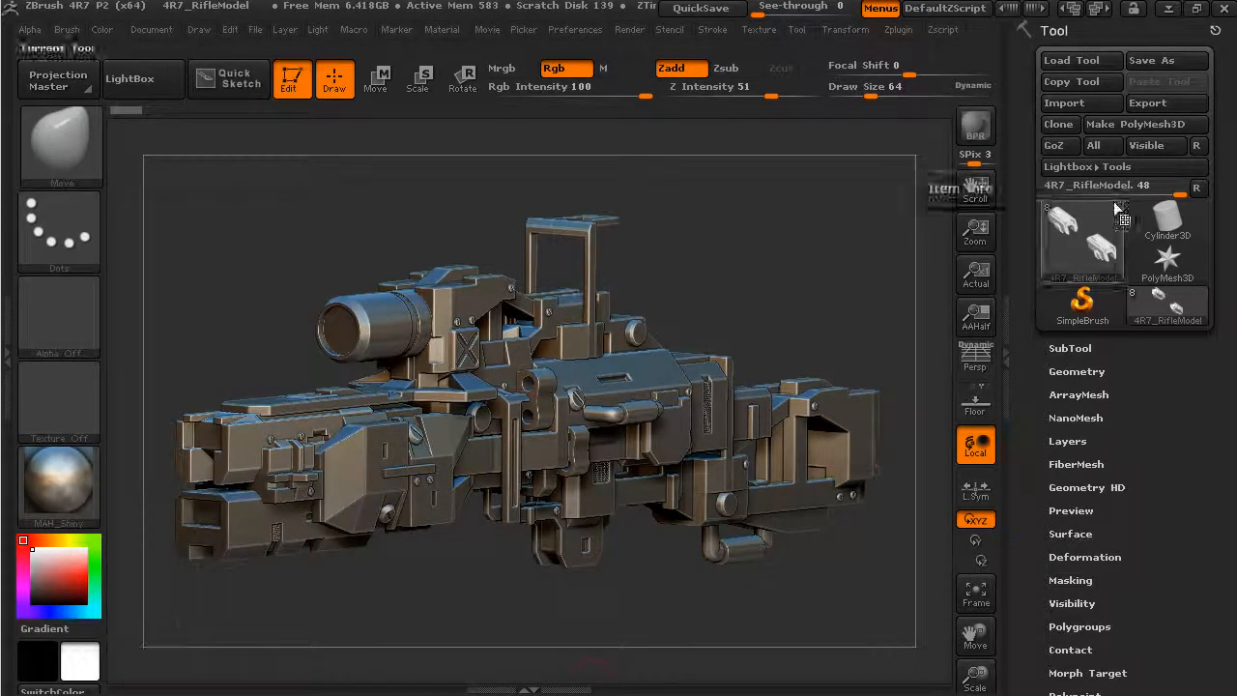
- Turn on the polyframe display and inspect the polygroups of the active subtool at the rifle's front barrel
left_click(849, 32)
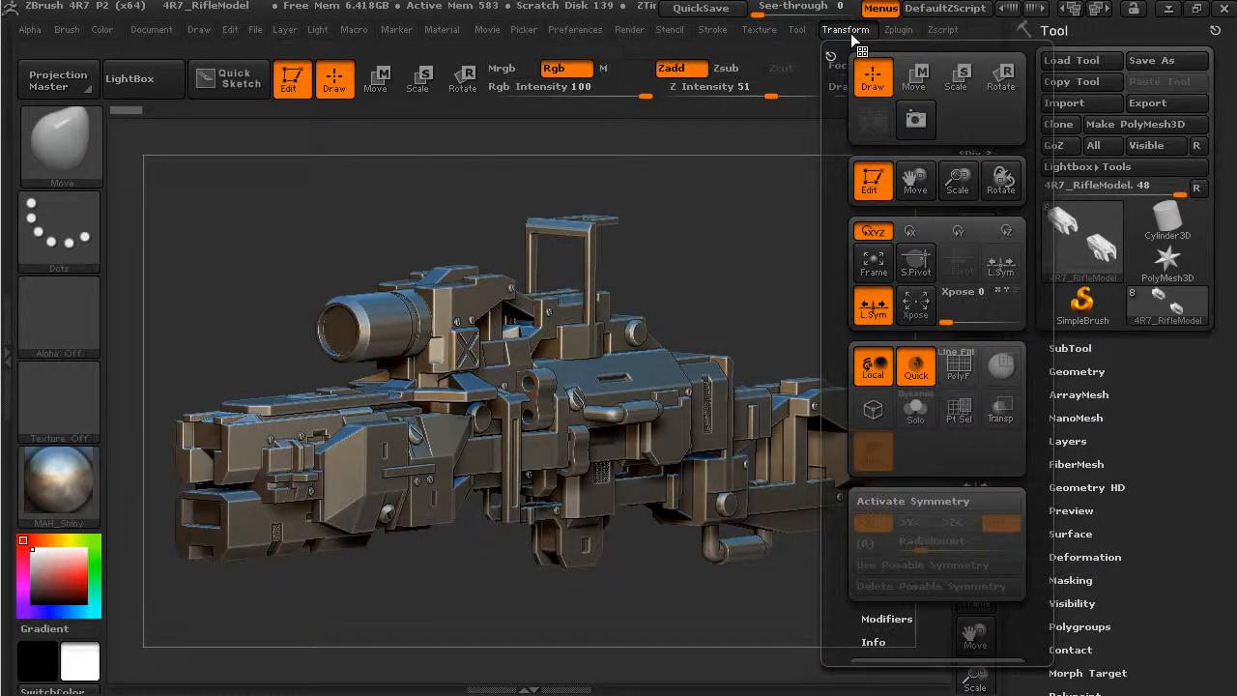
left_click(961, 370)
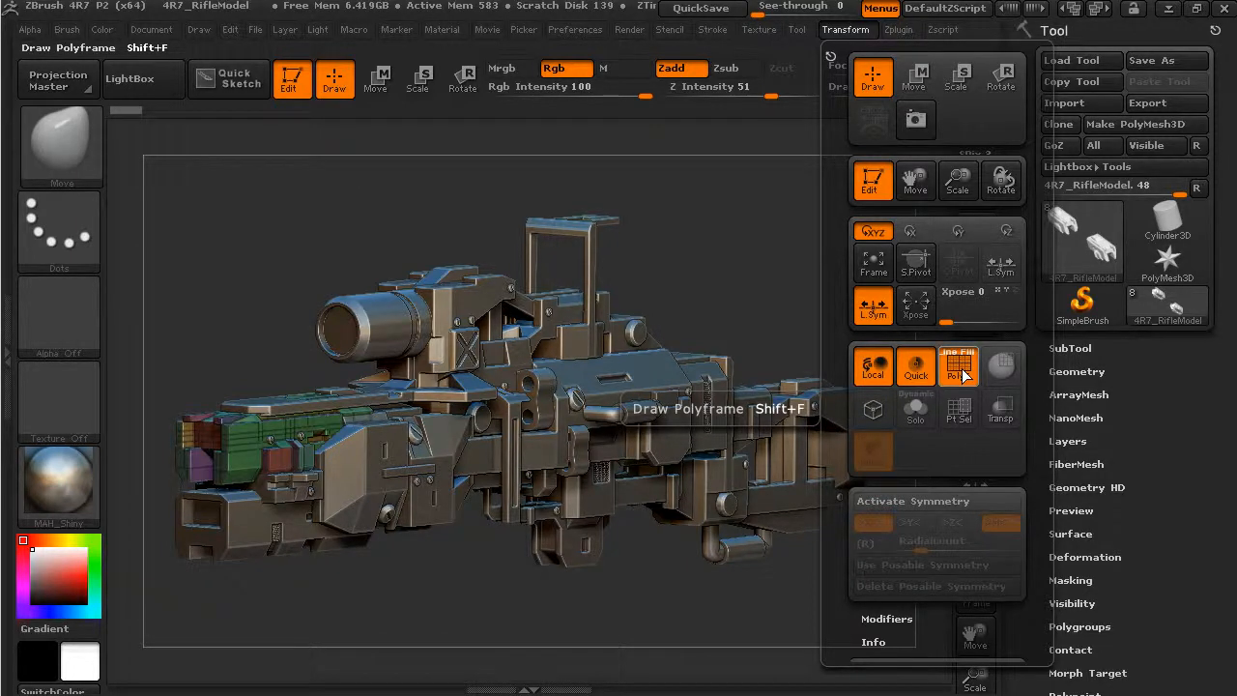
left_click_drag(323, 596, 326, 665, "alt")
left_click_drag(204, 350, 426, 259, "alt")
left_click_drag(554, 182, 478, 261)
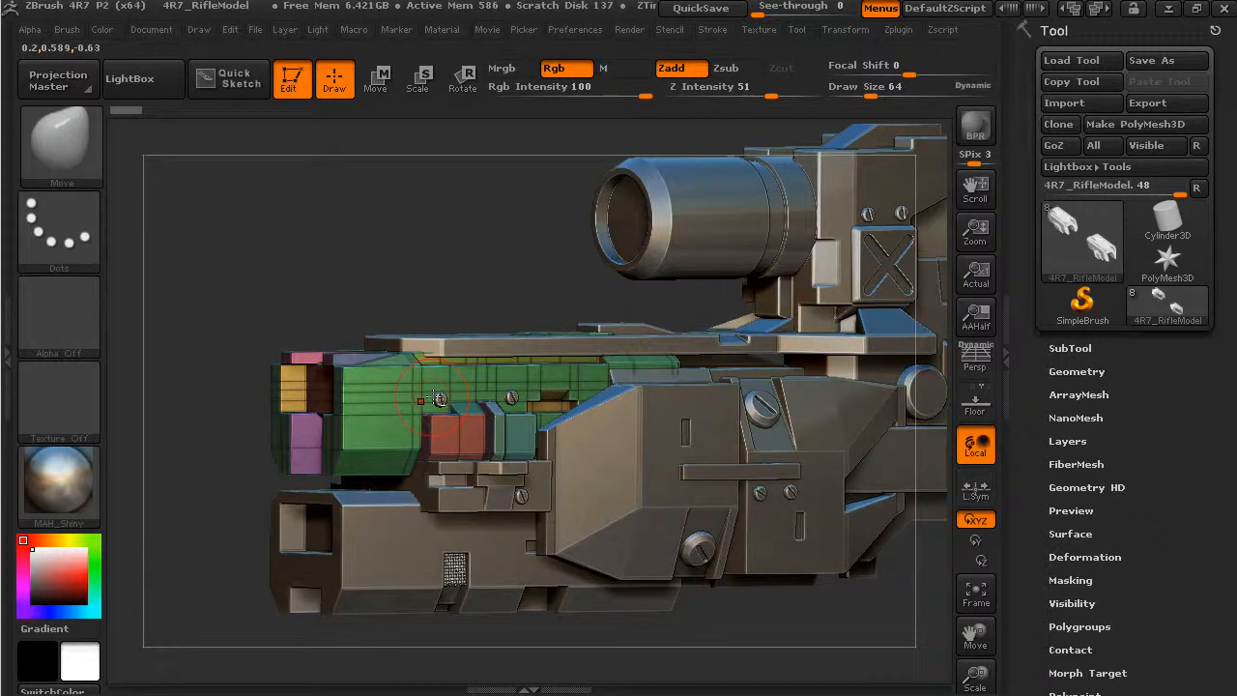
left_click_drag(504, 210, 745, 333)
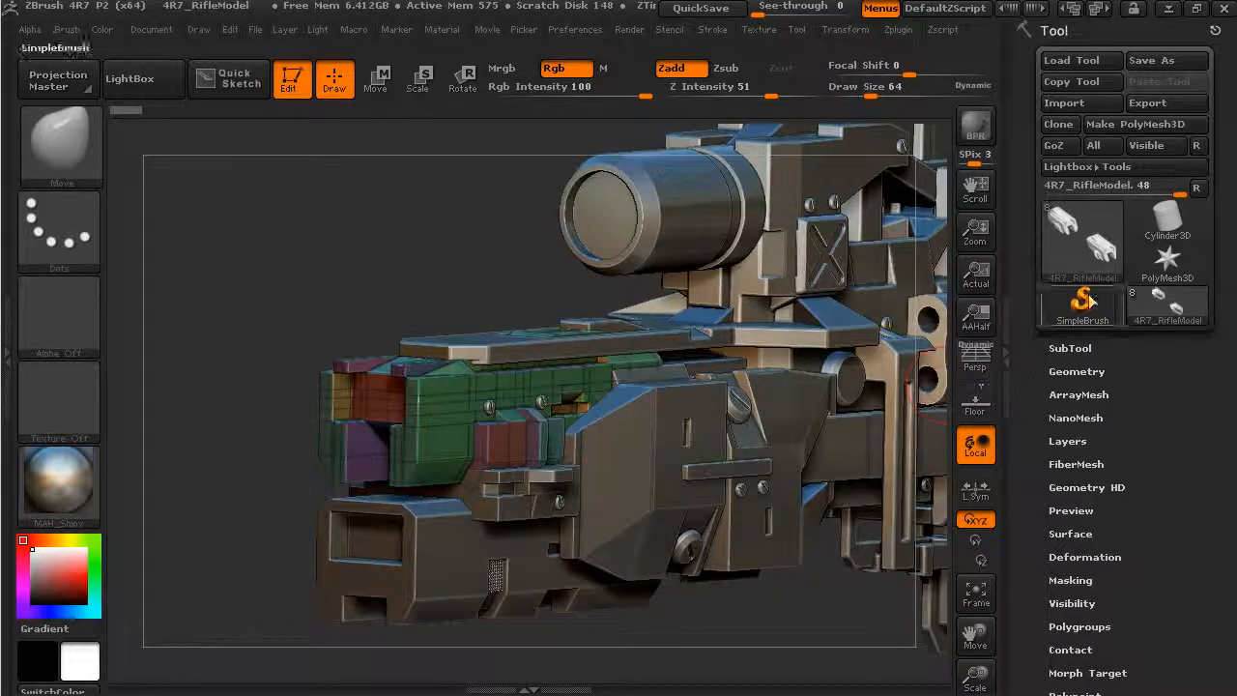
- Expand the SubTool list and make LowerBarrel, FrontCasing, MainHousing and LowerReceiver active in turn, returning to 4R7_RifleModel
left_click(1071, 348)
left_click_drag(1027, 196, 1029, 440)
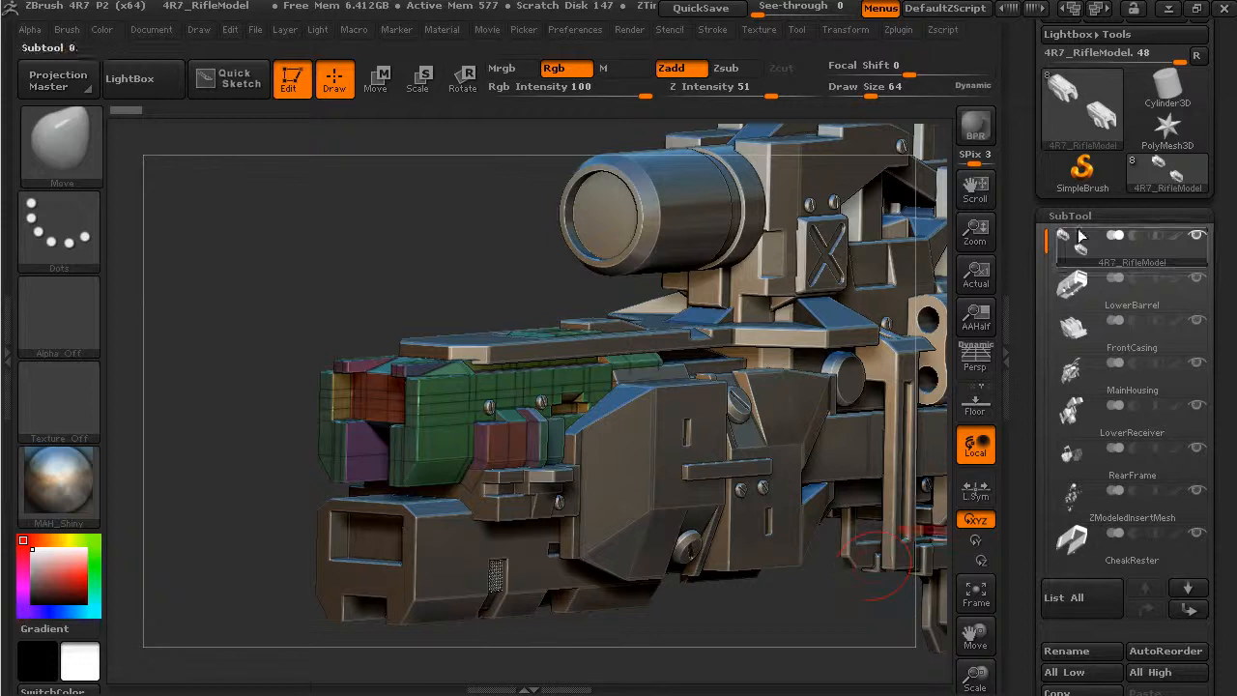
mouse_move(1046, 242)
left_mouse_down()
mouse_move(1052, 294)
mouse_move(1047, 242)
left_mouse_up()
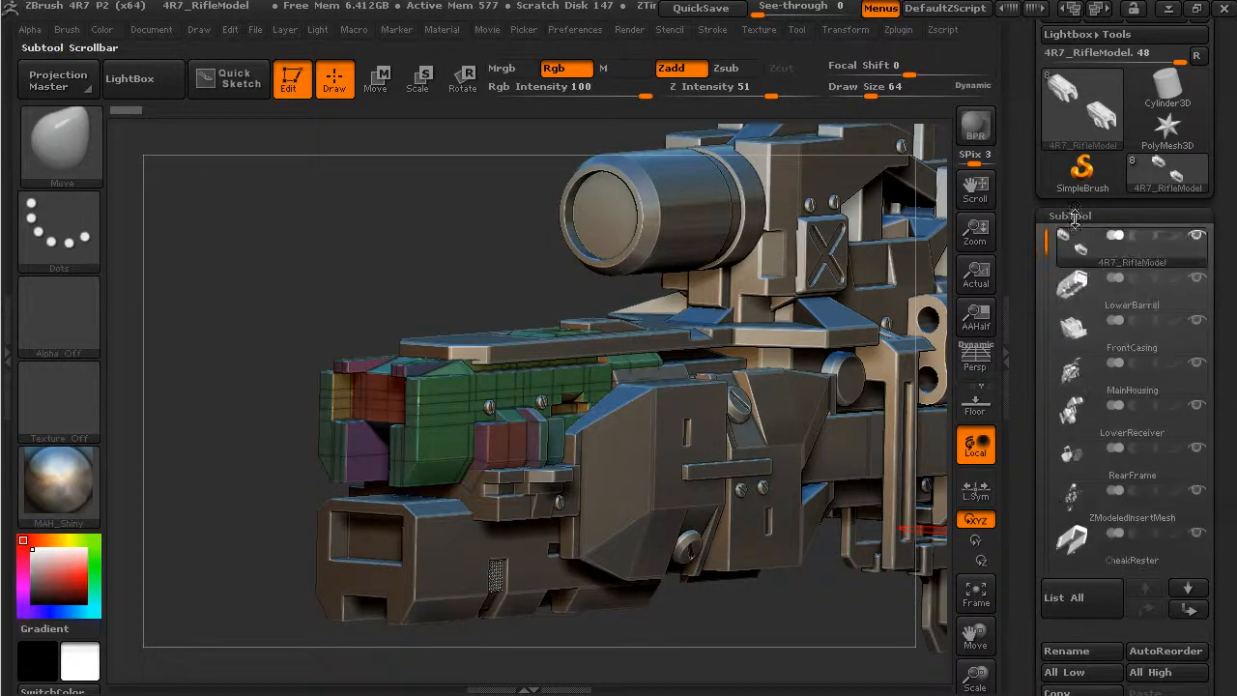
left_click(1124, 309)
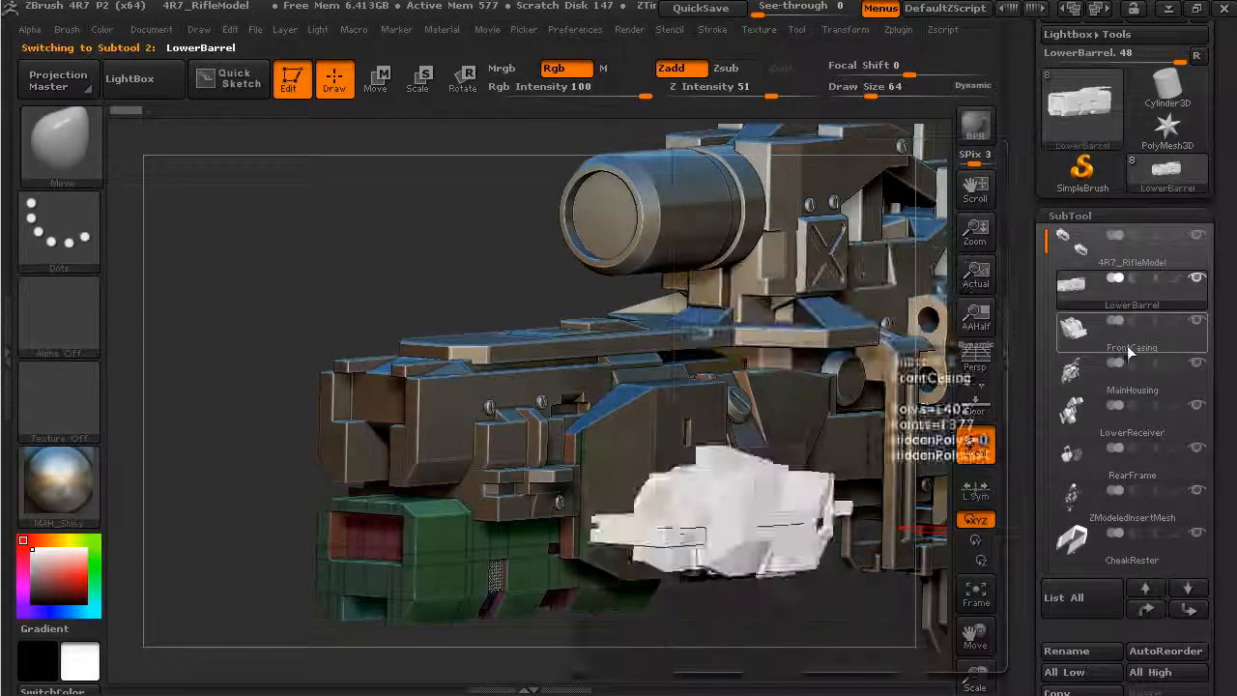
left_click(1122, 334)
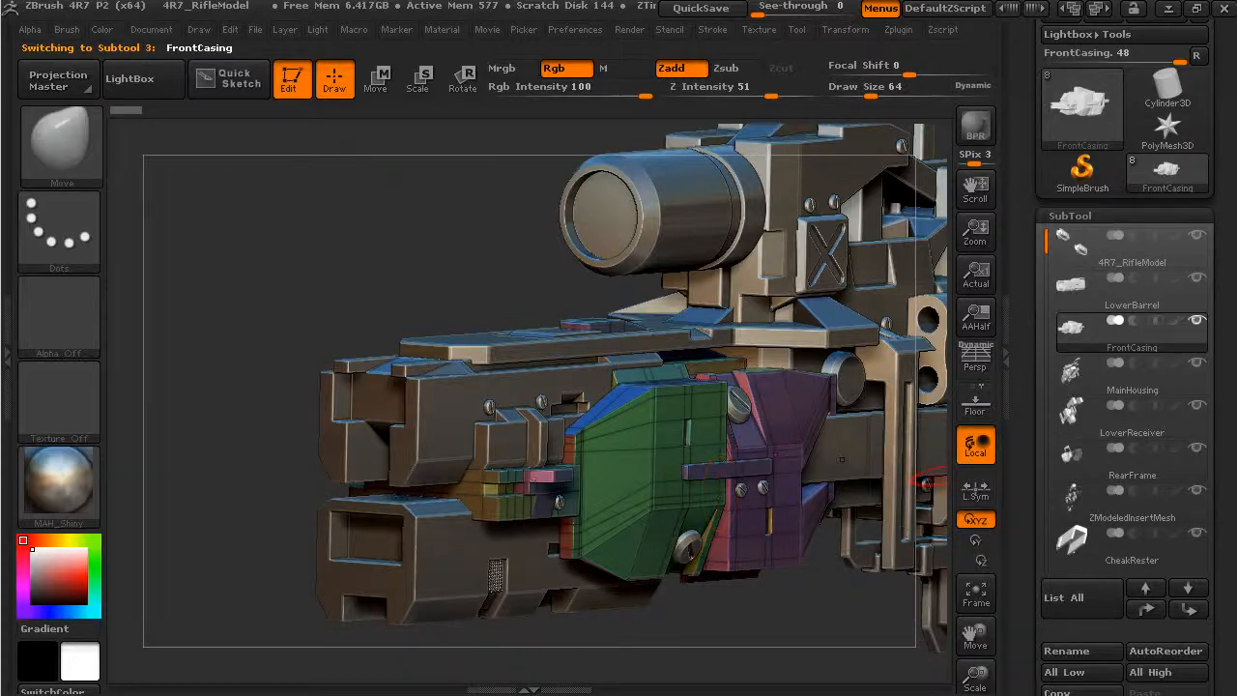
left_click(1129, 386)
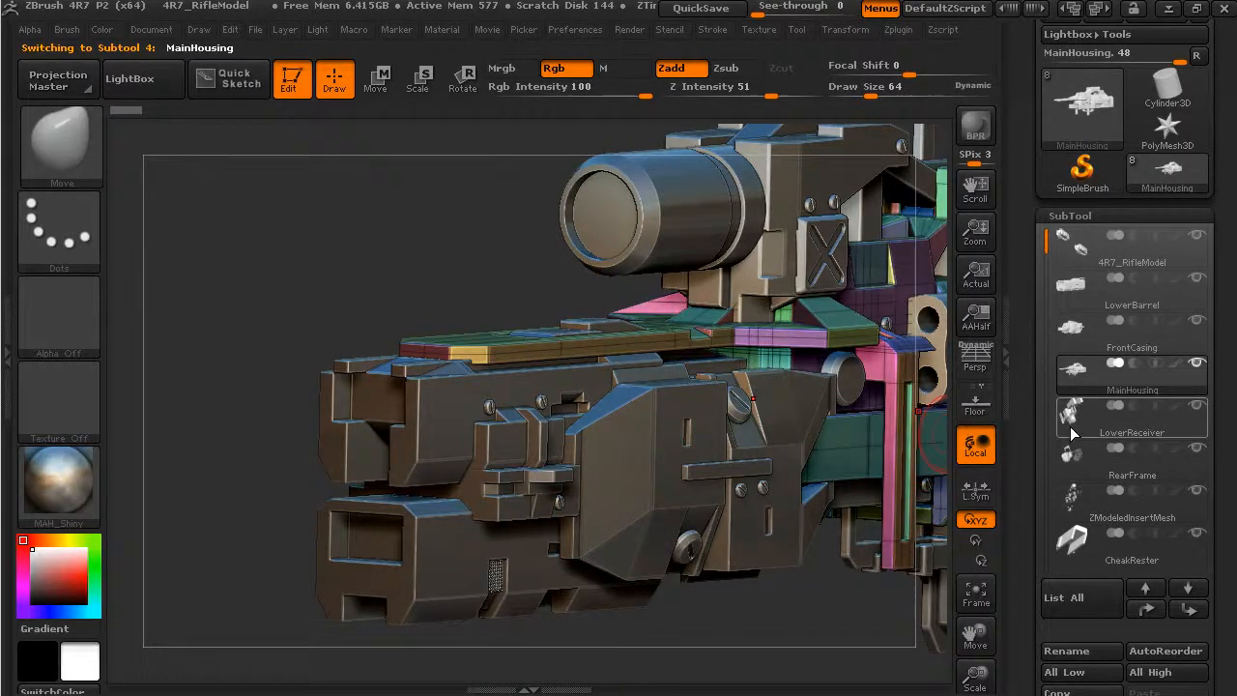
left_click(1126, 430)
left_click(1119, 288)
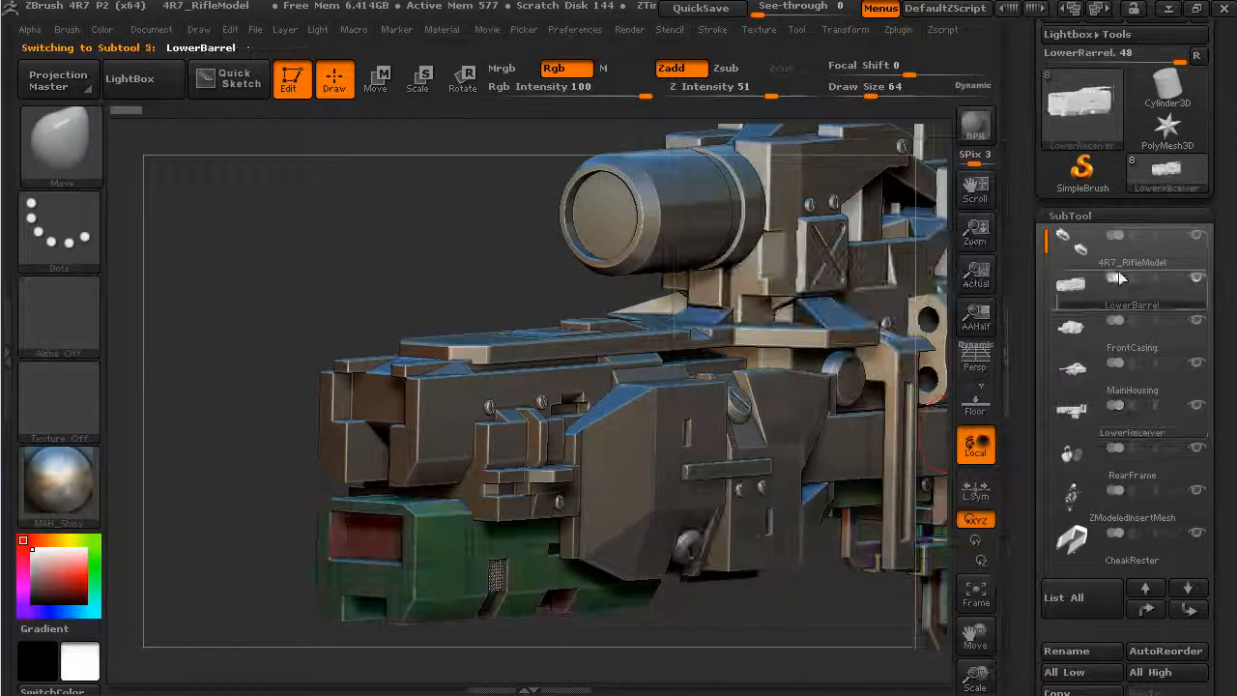
left_click(1111, 255)
- Make MainHousing the active subtool by picking it directly on the rifle, and inspect its polygroups
left_click_drag(815, 253, 559, 414, "alt")
left_click_drag(565, 208, 548, 208)
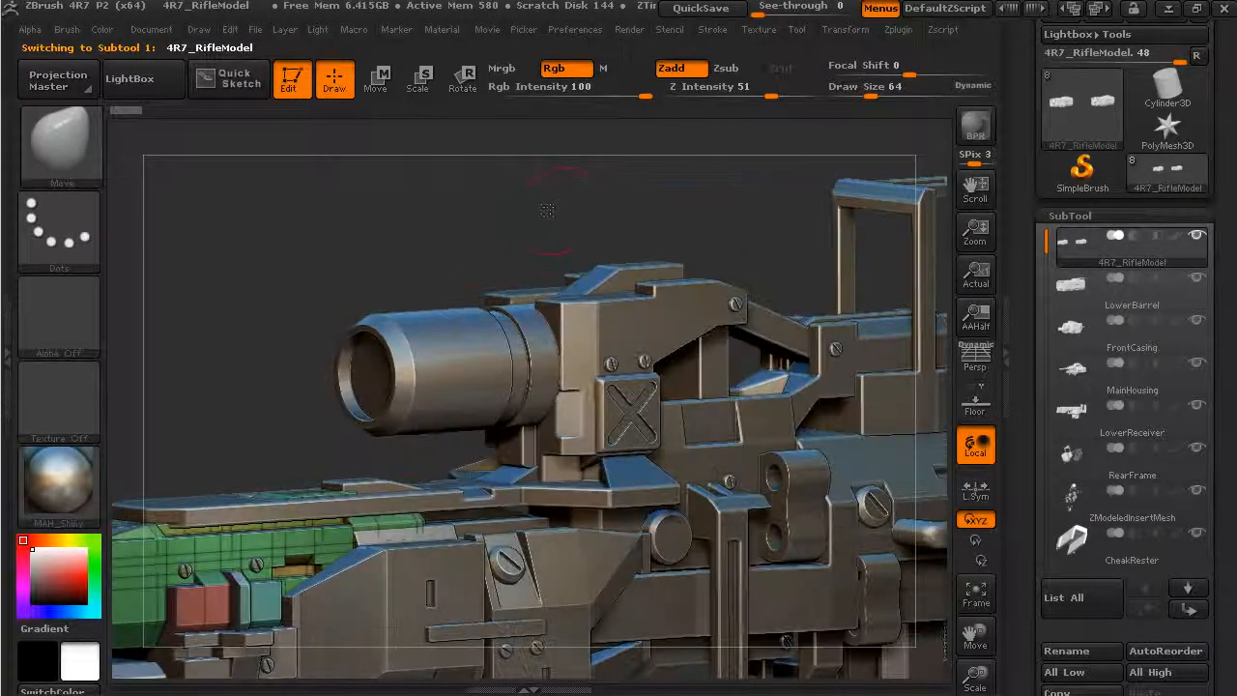
left_click(698, 329, "alt")
left_click_drag(686, 195, 618, 131, "alt")
left_click(705, 328, "alt")
left_click_drag(848, 223, 917, 267, "alt")
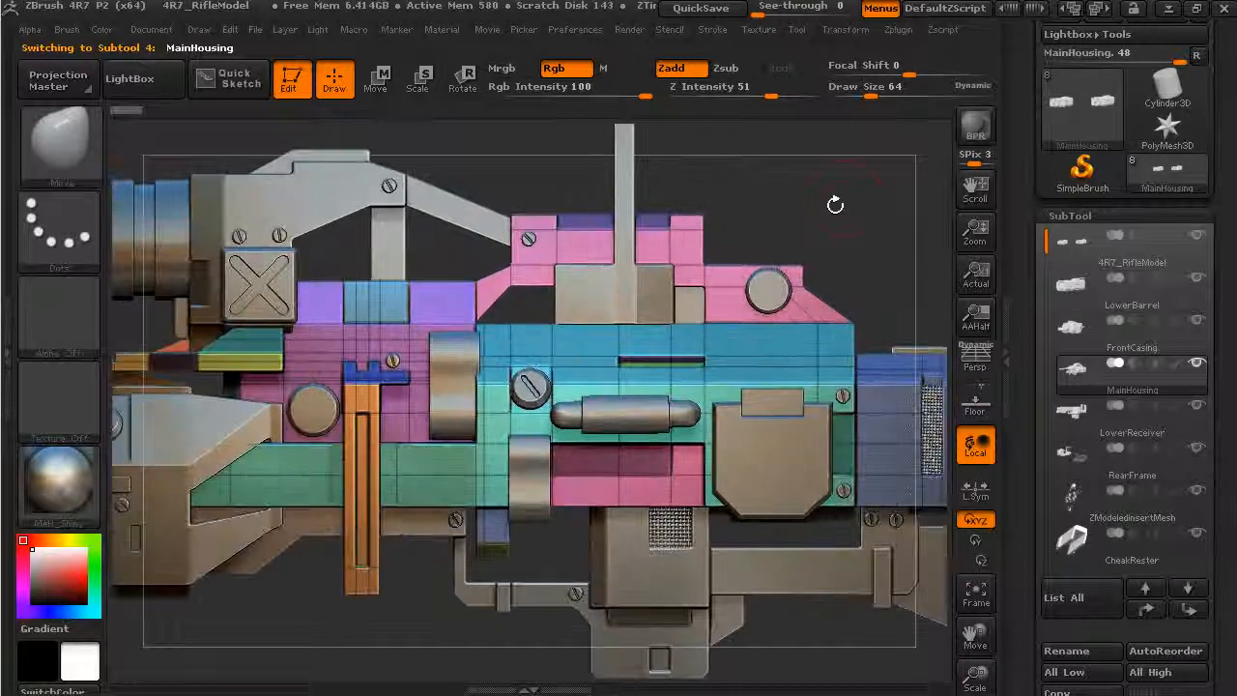
left_click_drag(822, 213, 823, 232)
left_click_drag(872, 178, 870, 318)
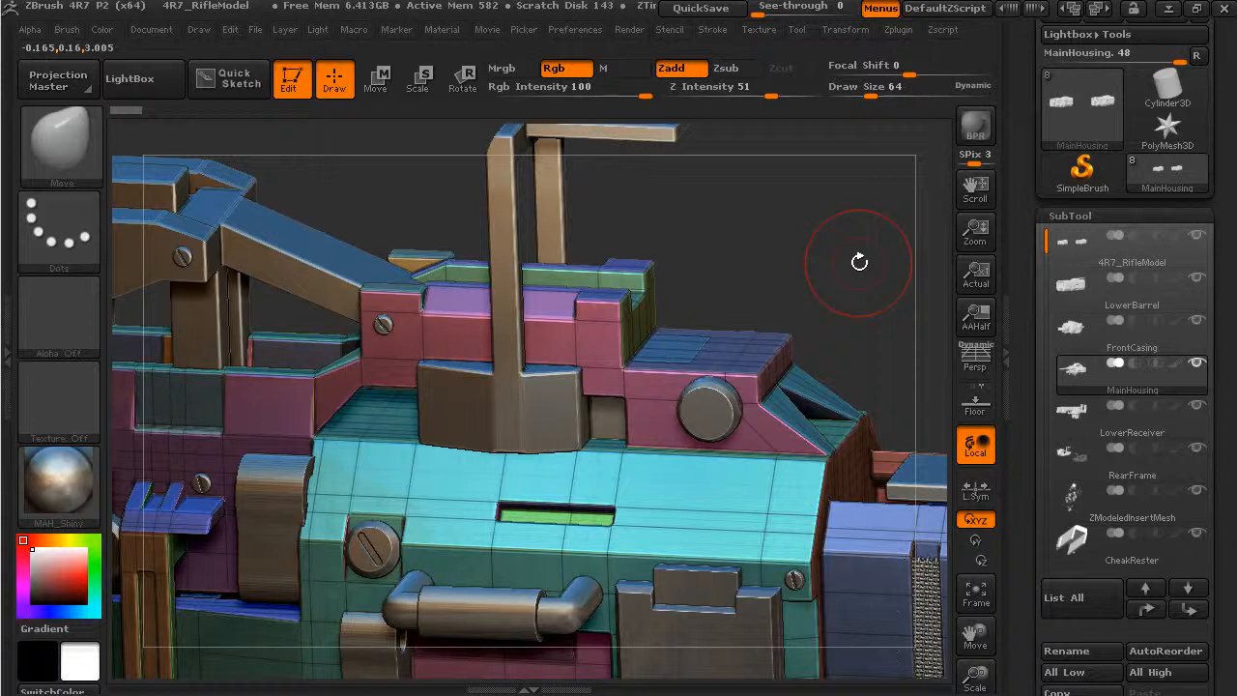
left_click_drag(856, 282, 858, 270)
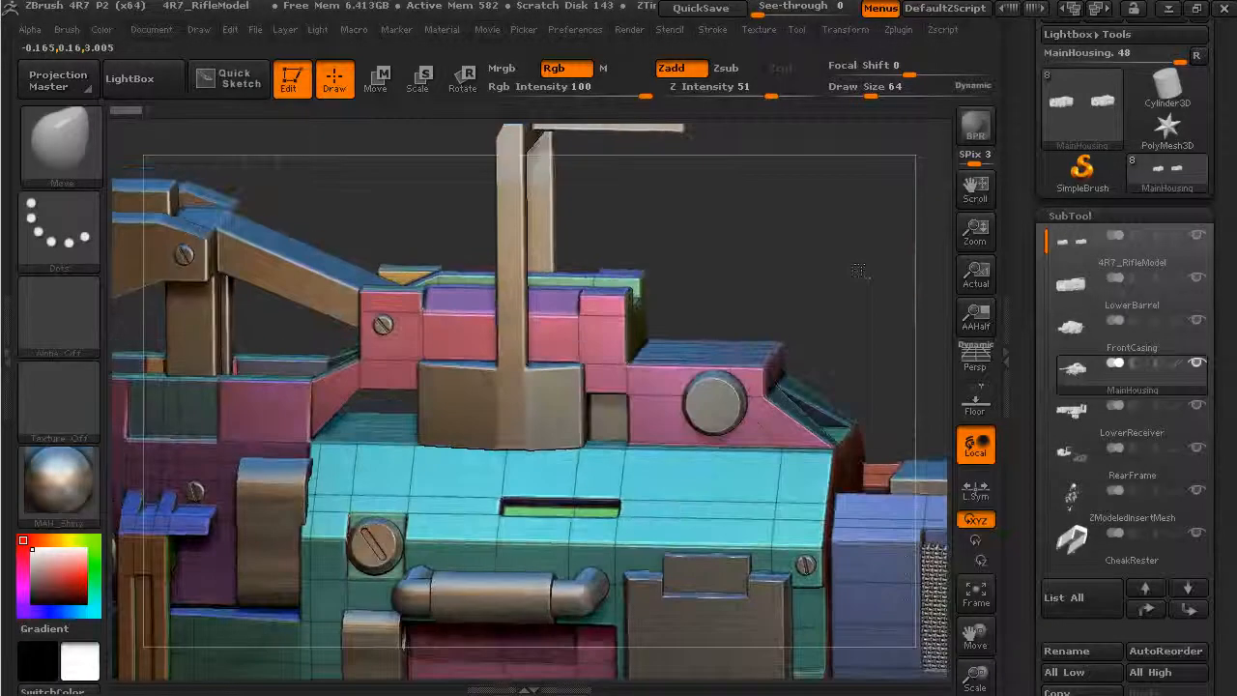
- Toggle the polyframe's fill and line displays off and back on to compare them on MainHousing
left_click(847, 30)
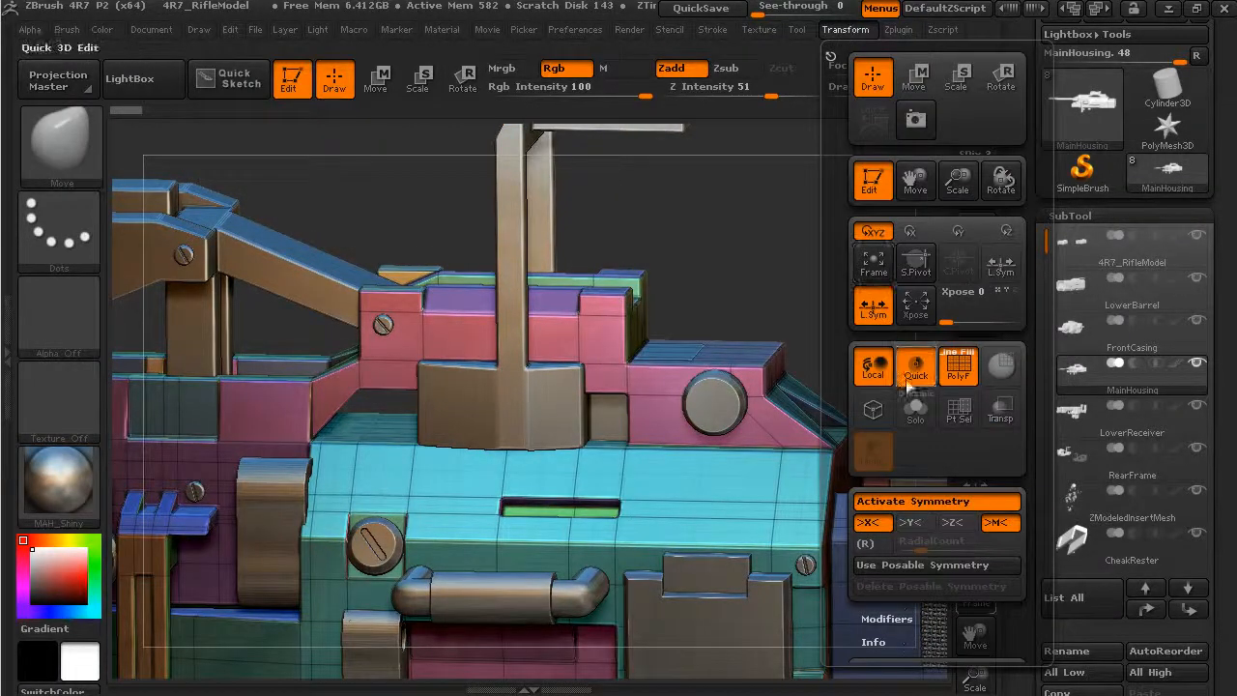
left_click(847, 30)
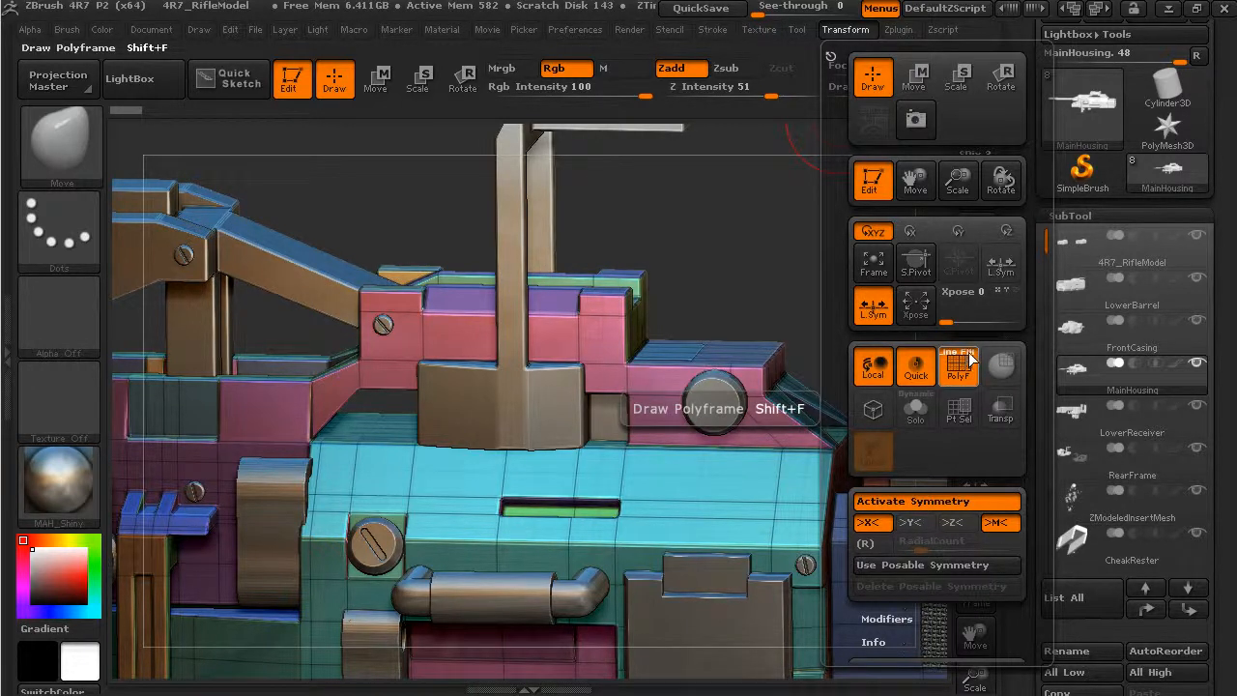
left_click(972, 359)
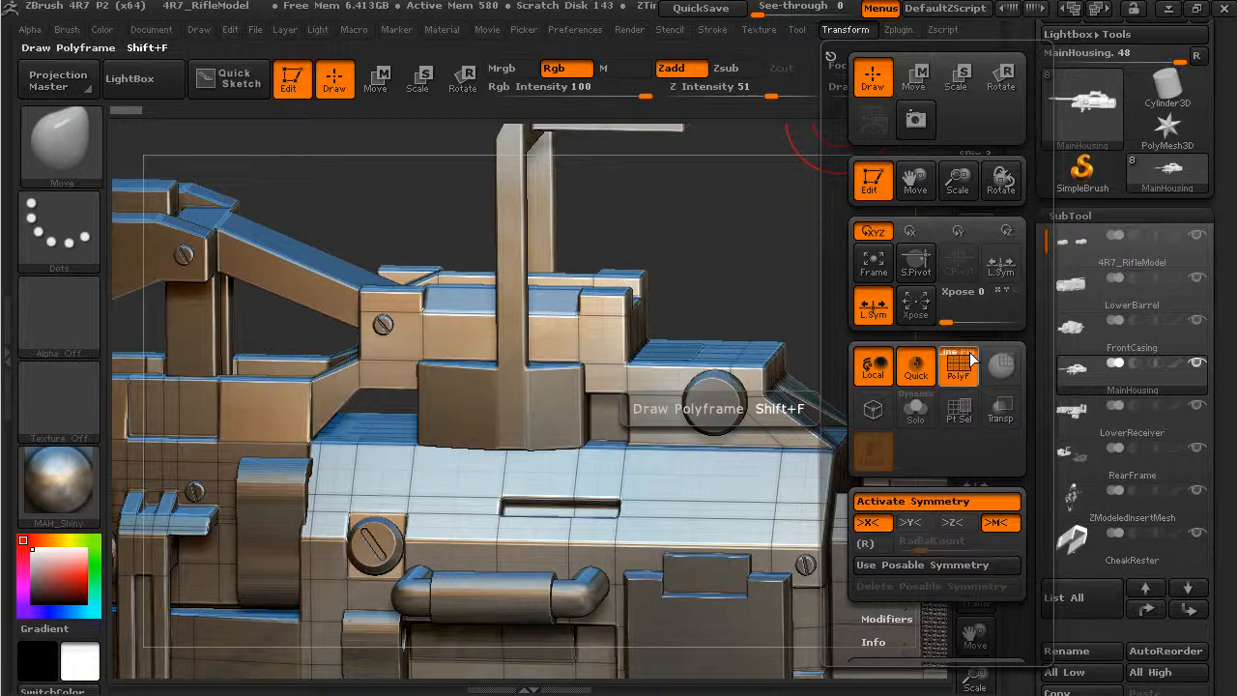
left_click(971, 360)
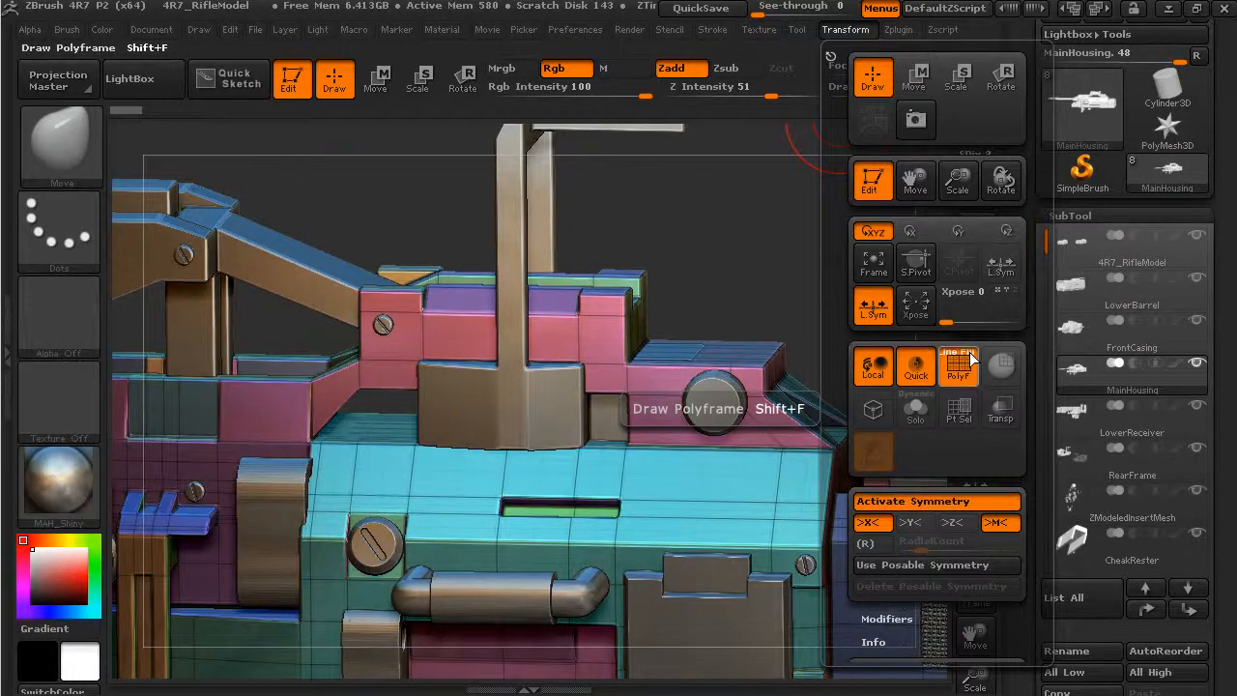
left_click(954, 358)
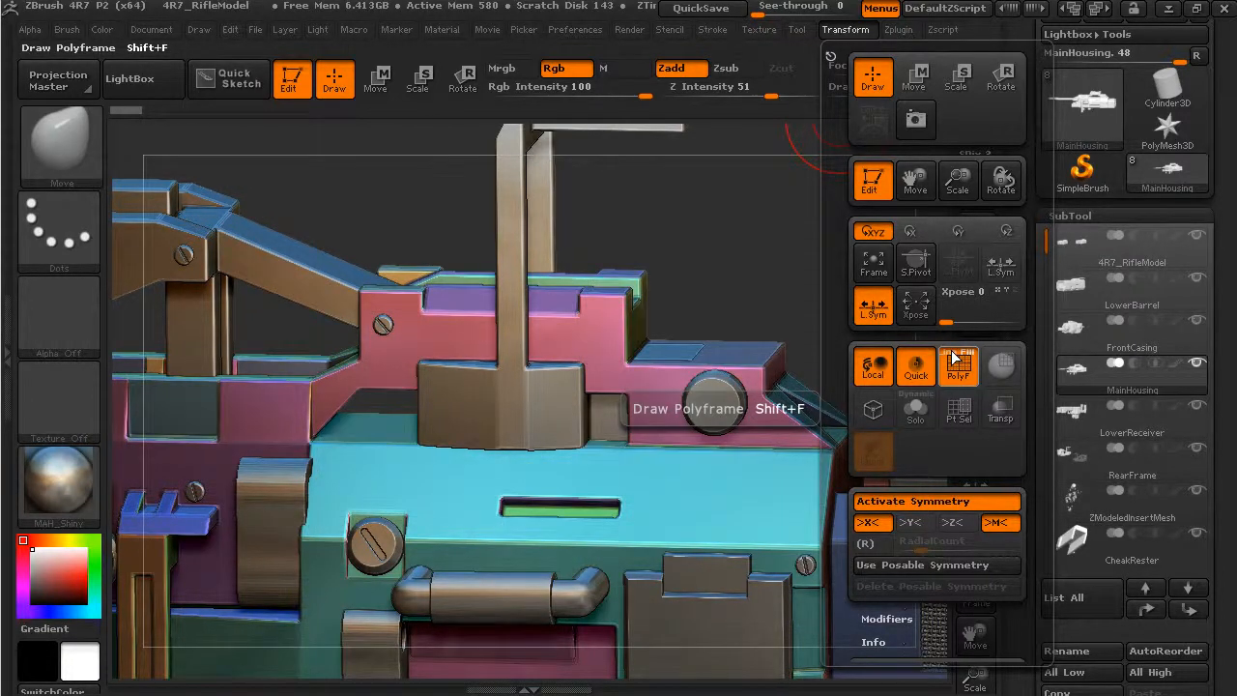
left_click(955, 359)
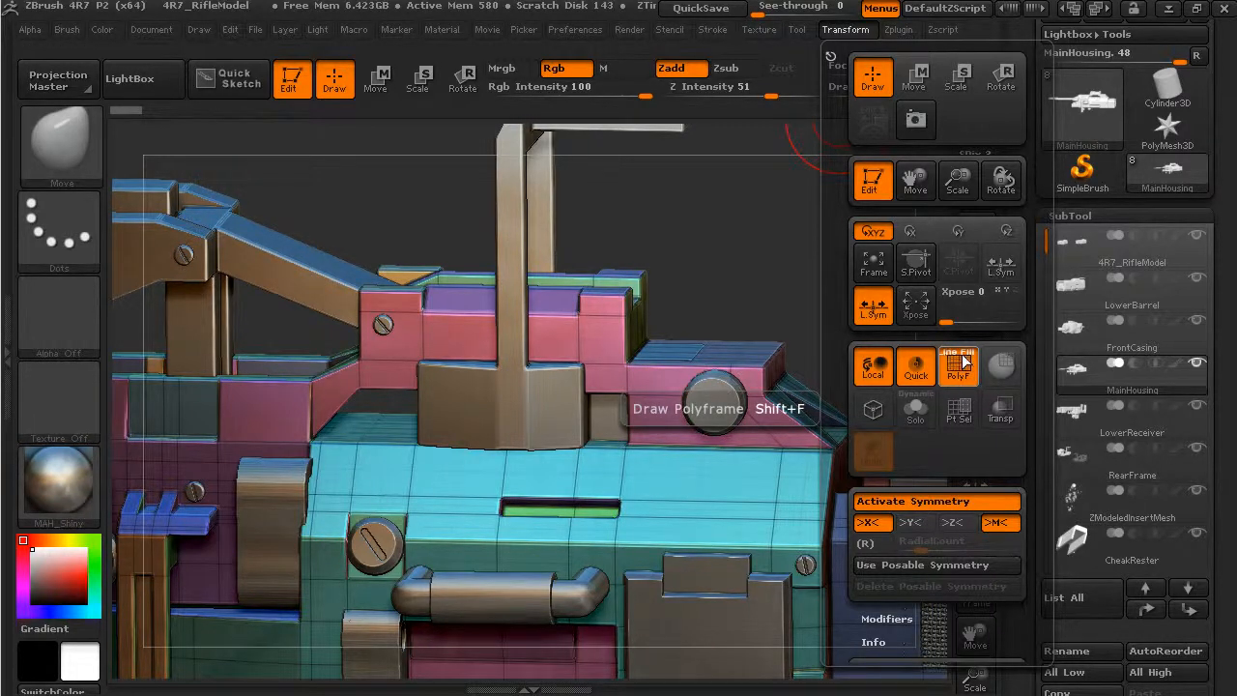
left_click(959, 353)
left_click(960, 354)
left_click(970, 354)
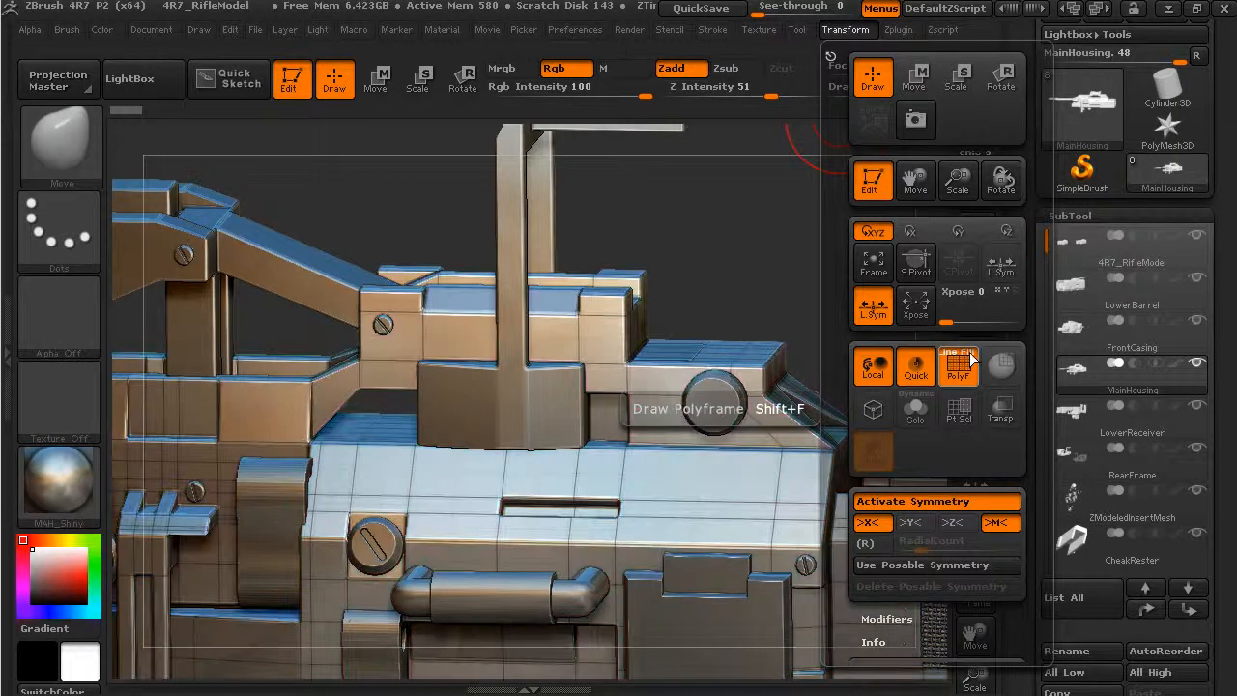
left_click(971, 355)
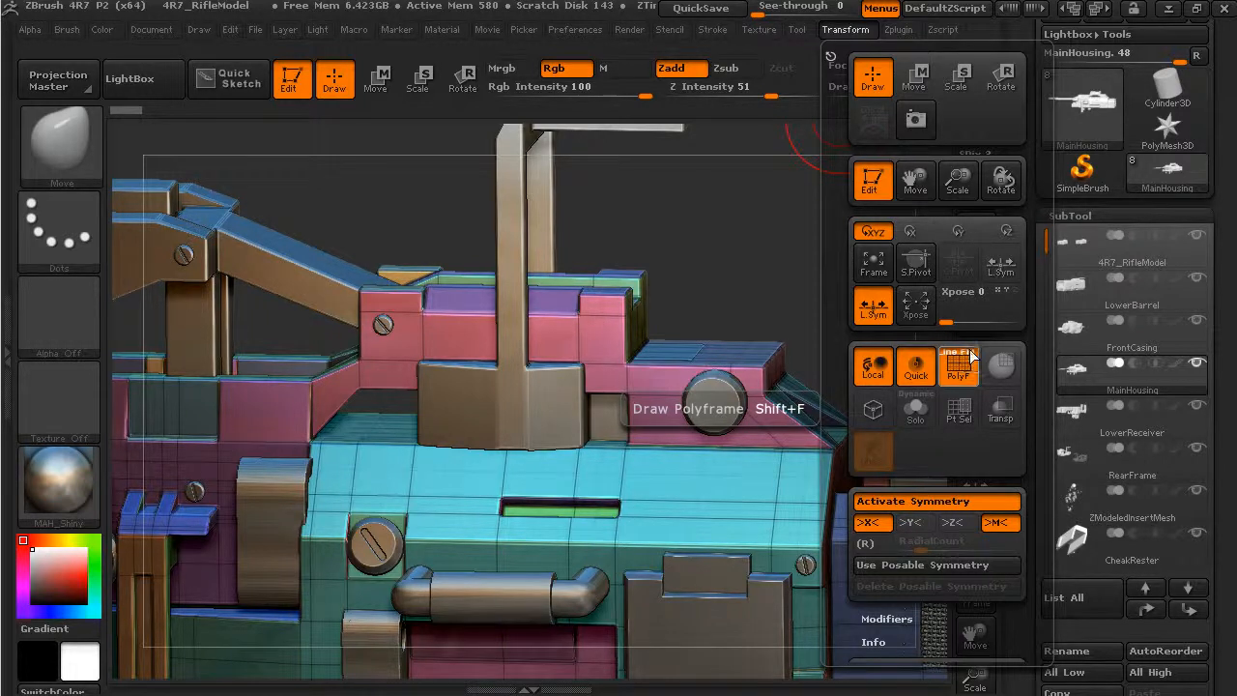
- Turn on transparency to see MainHousing through the inactive subtools and examine the rifle from the side
left_click(1001, 410)
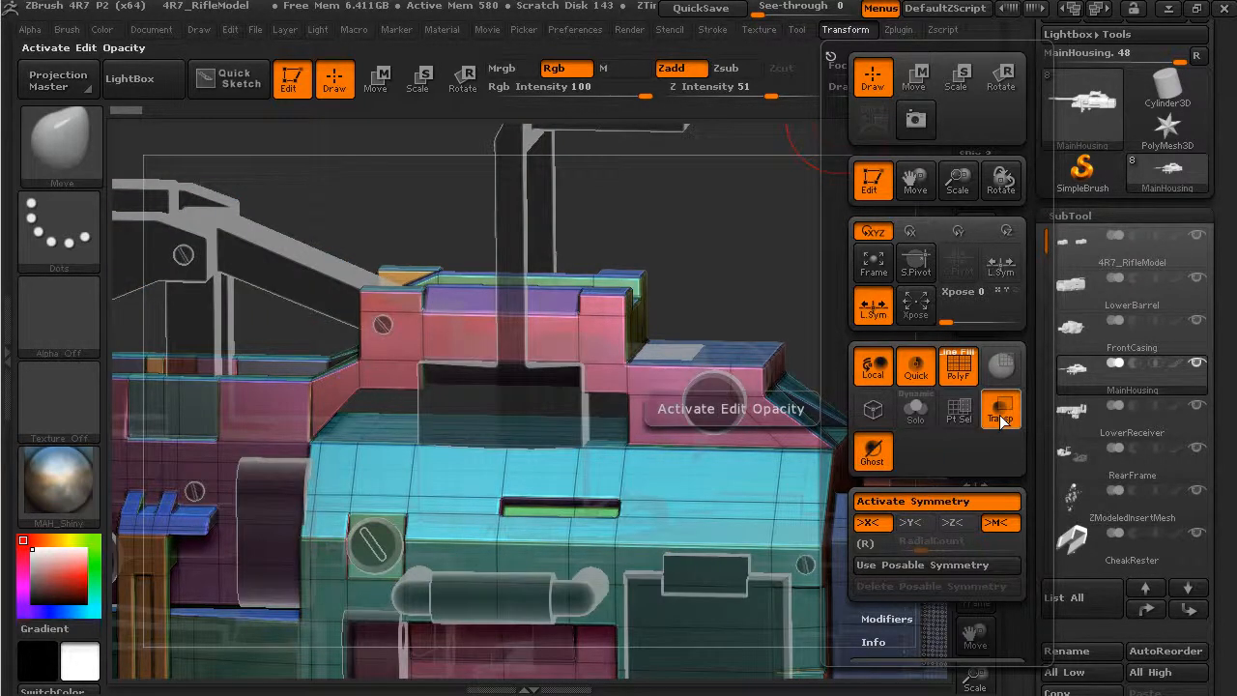
left_click_drag(816, 302, 665, 306, "alt")
left_click_drag(884, 339, 795, 265, "alt")
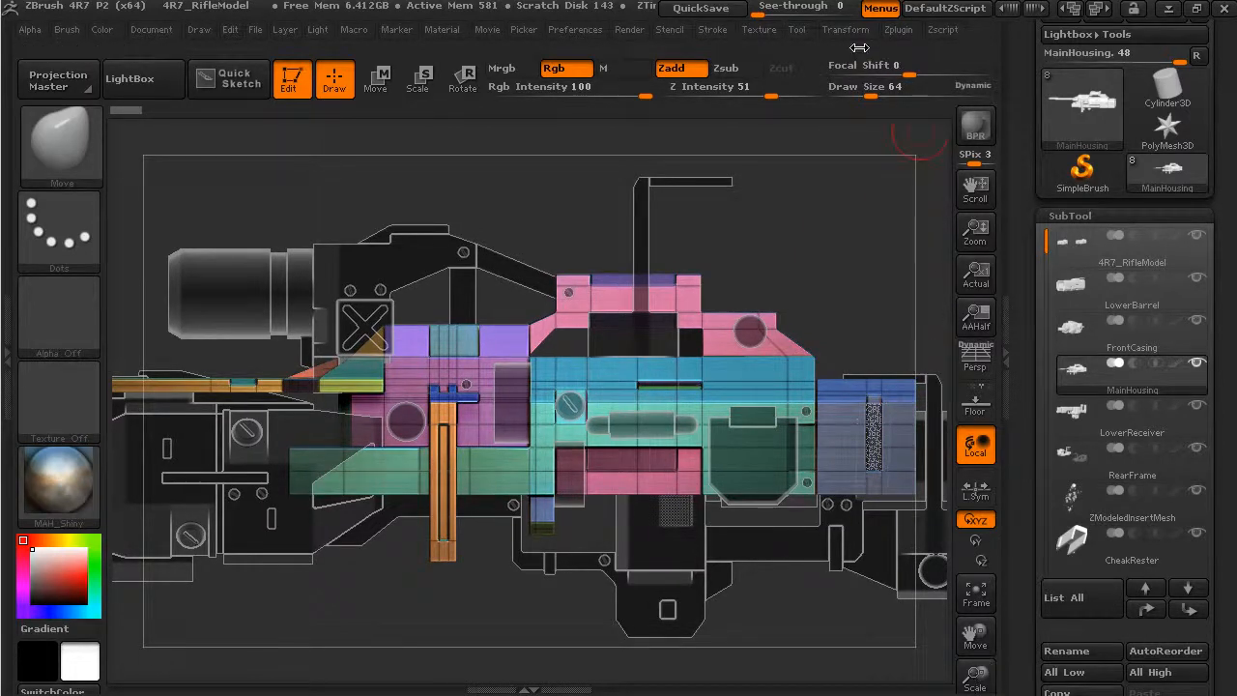
- Toggle ghost transparency off and on to compare the two transparency styles, leaving ghosting on
left_click(845, 30)
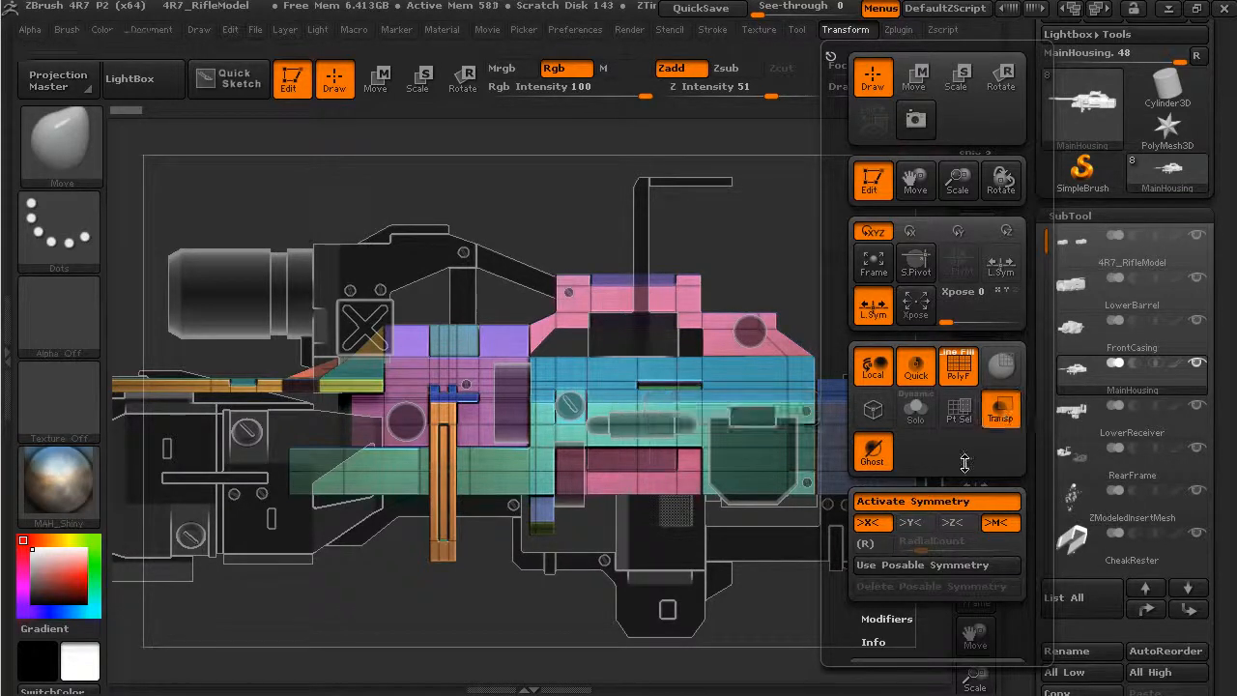
left_click(874, 463)
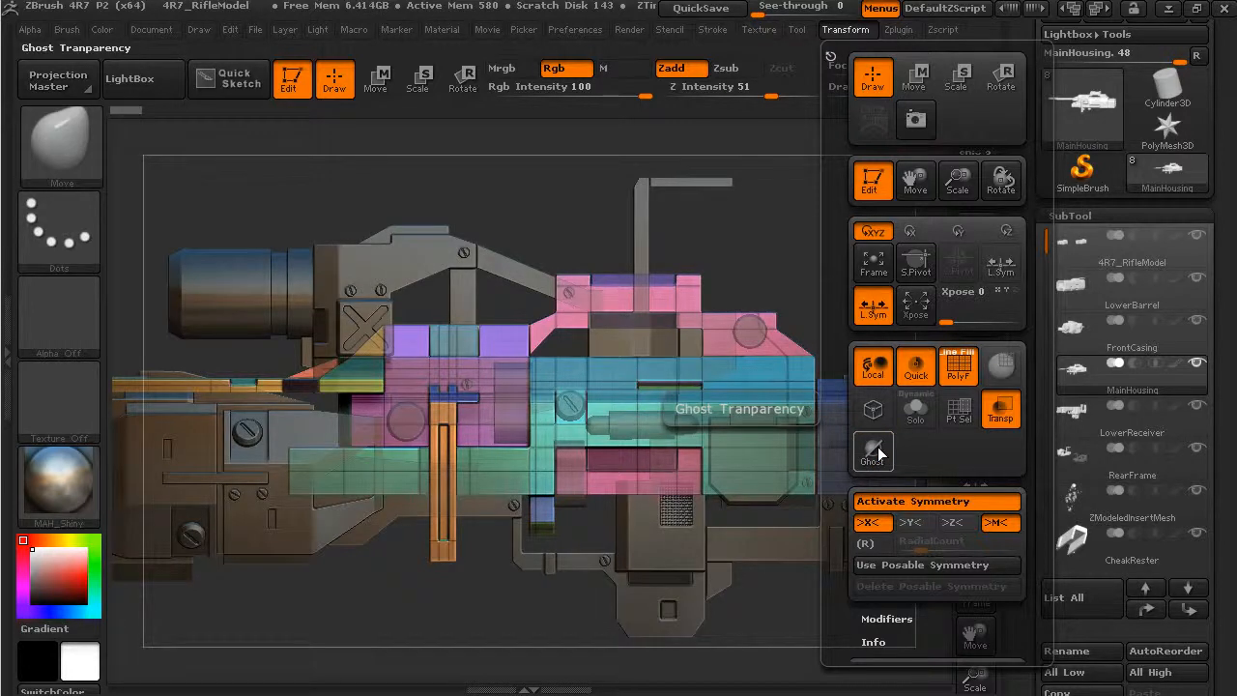
left_click(877, 453)
left_click(877, 454)
left_click(877, 453)
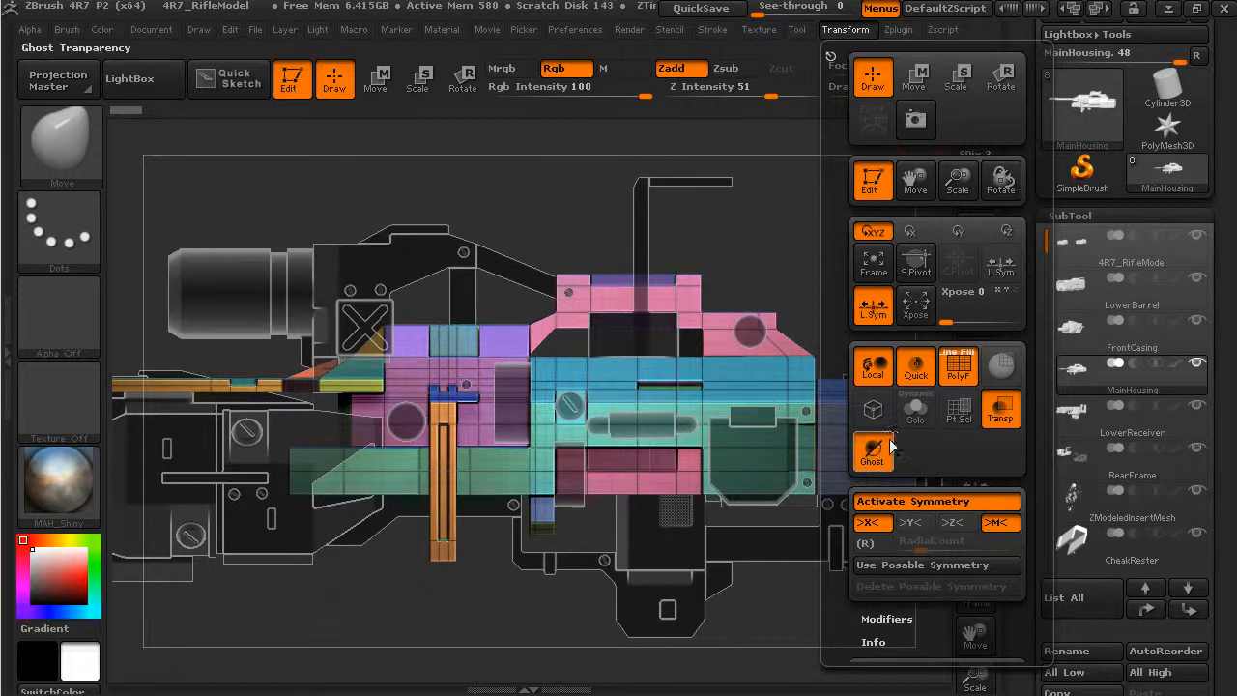
- Turn off transparency so all subtools of the rifle display as solid
left_click_drag(857, 283, 756, 283)
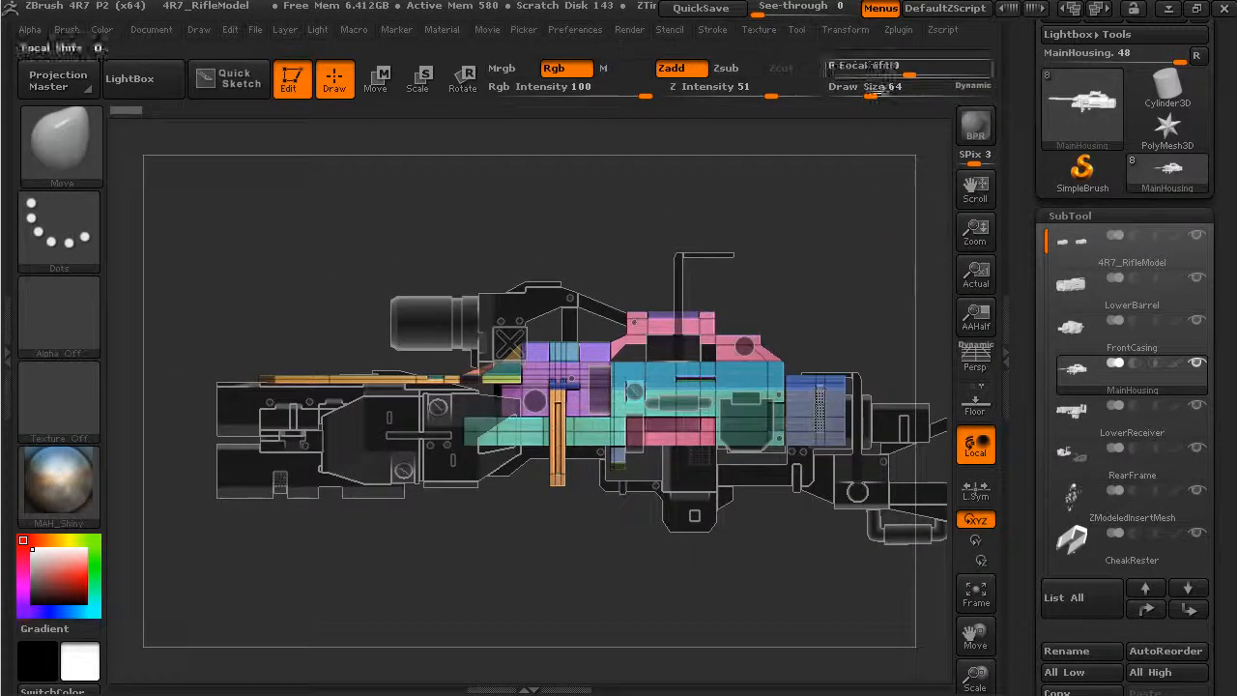
left_click(846, 29)
left_click(1013, 426)
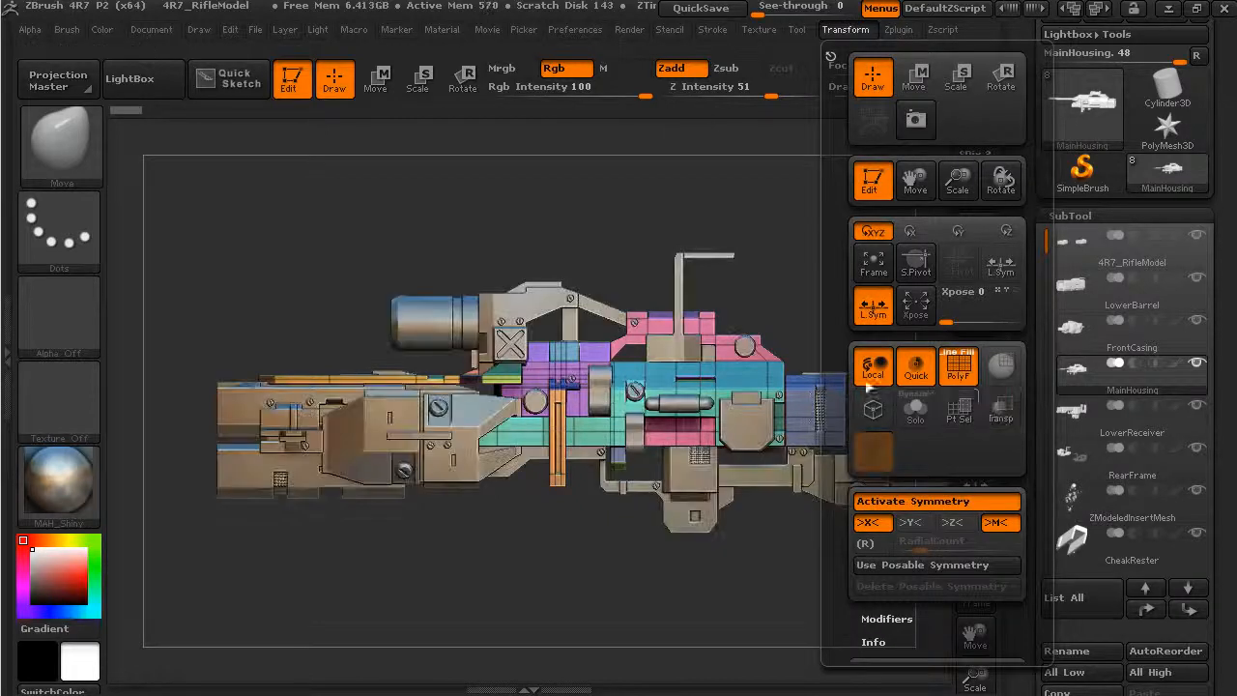
- Toggle perspective on and off on the angled rifle to compare, leaving perspective on
mouse_move(812, 235)
left_mouse_down()
mouse_move(919, 265)
mouse_move(754, 243)
mouse_move(781, 255)
left_mouse_up()
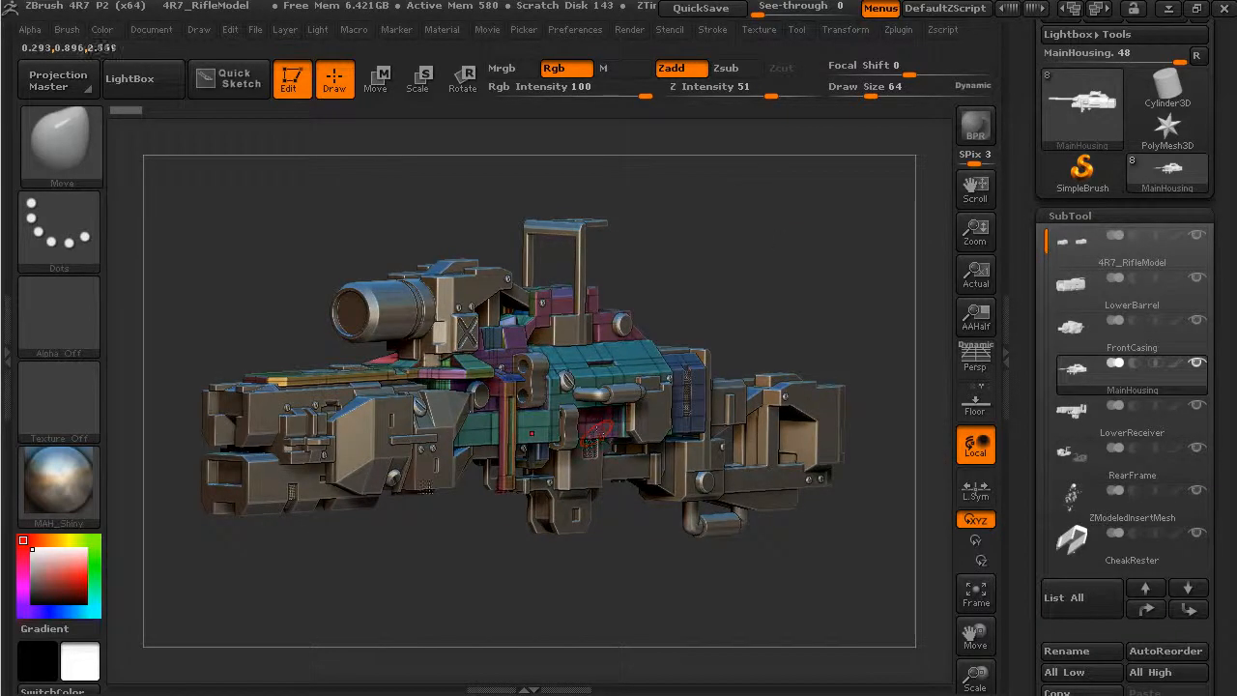
left_click(974, 369)
left_click(976, 370)
left_click(978, 371)
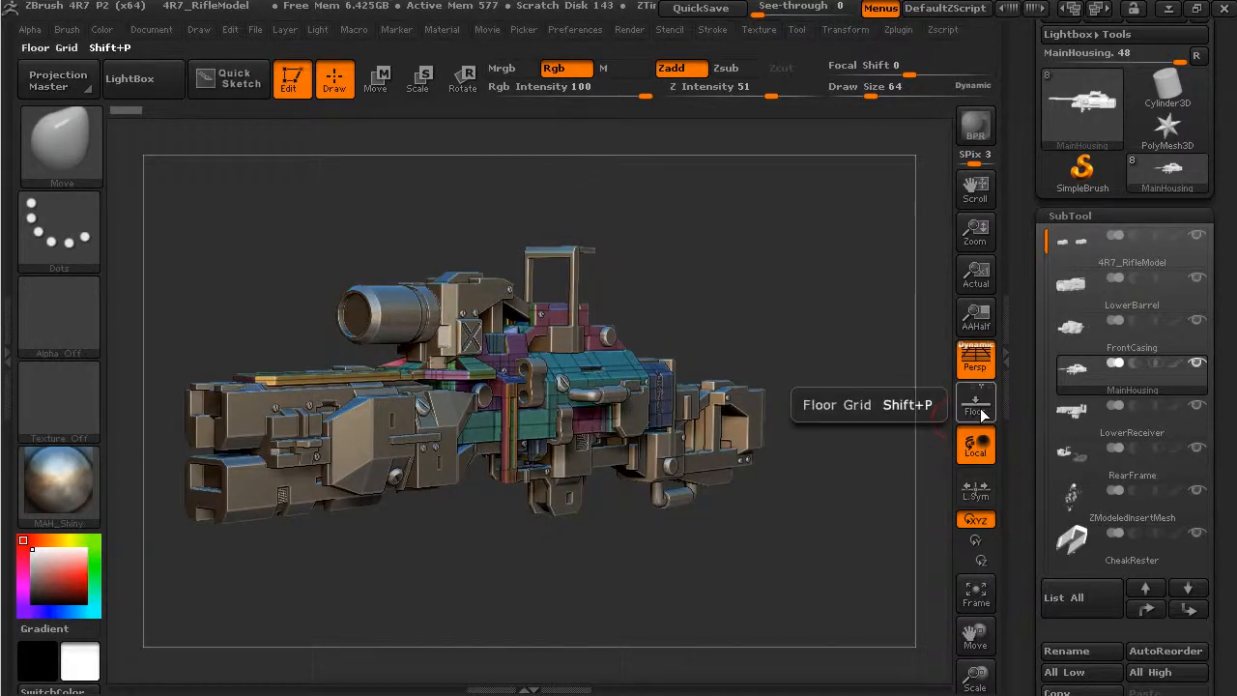
- Turn on the floor grid and examine it beneath the rifle from several angles, including with the X-axis grid plane
left_click(976, 404)
left_click_drag(759, 318, 792, 464)
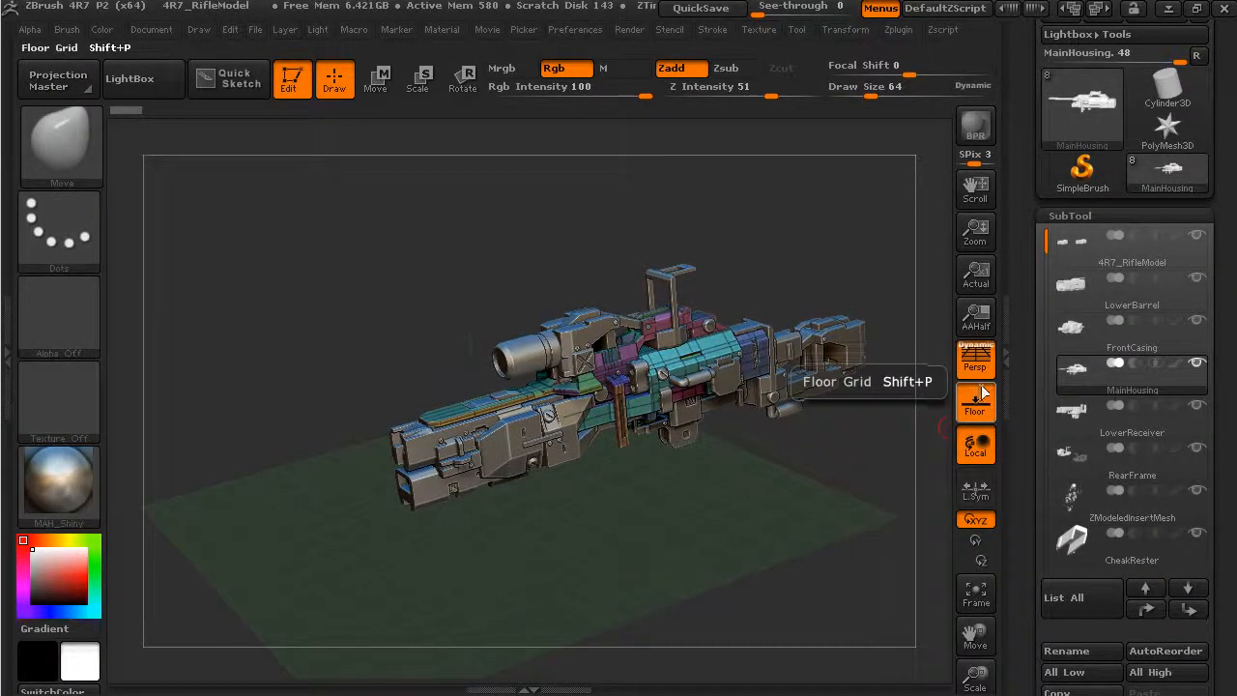
left_click_drag(787, 492, 269, 458)
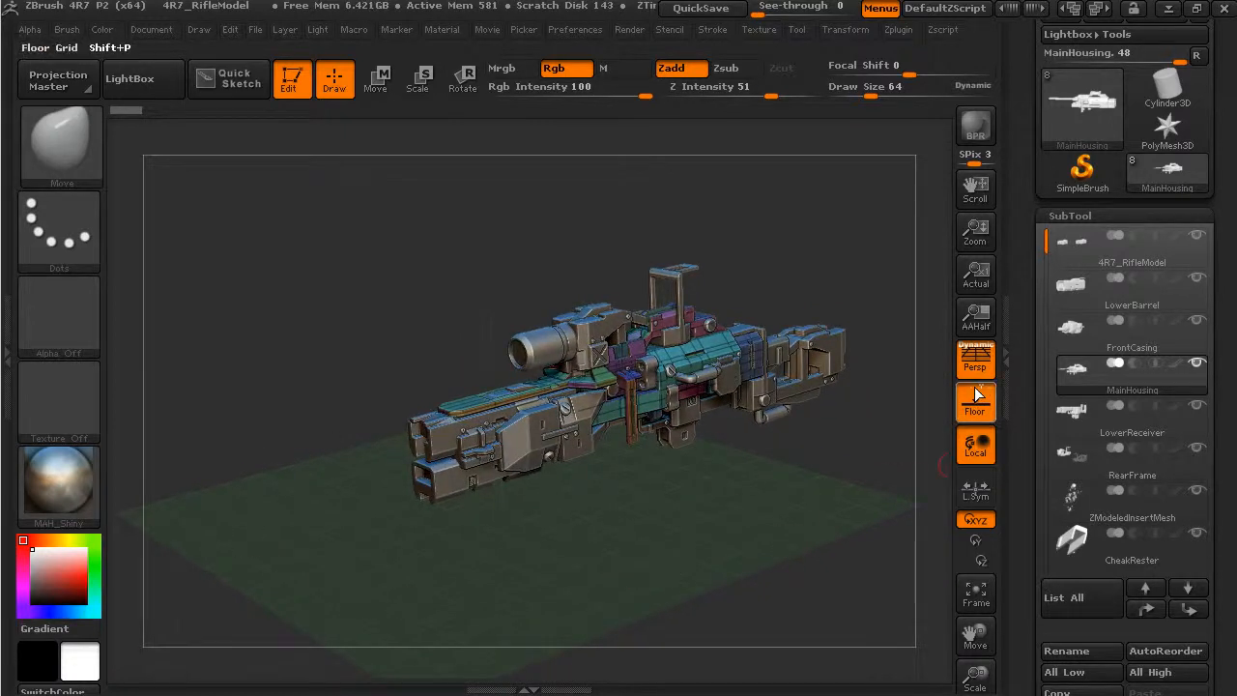
mouse_move(850, 454)
left_mouse_down()
mouse_move(821, 487)
mouse_move(754, 493)
mouse_move(892, 450)
mouse_move(839, 472)
mouse_move(848, 455)
left_mouse_up()
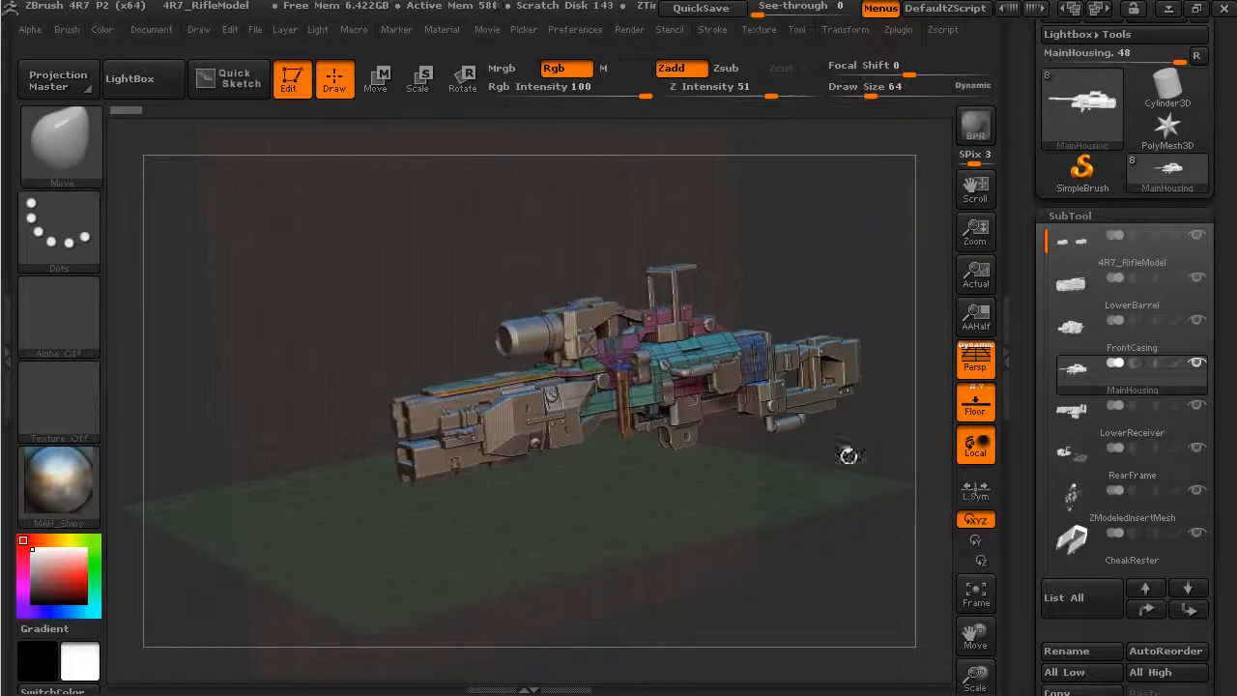
- Display the Z-axis grid plane together with the floor, inspect both around the rifle, and leave the floor grid off
left_click(984, 396)
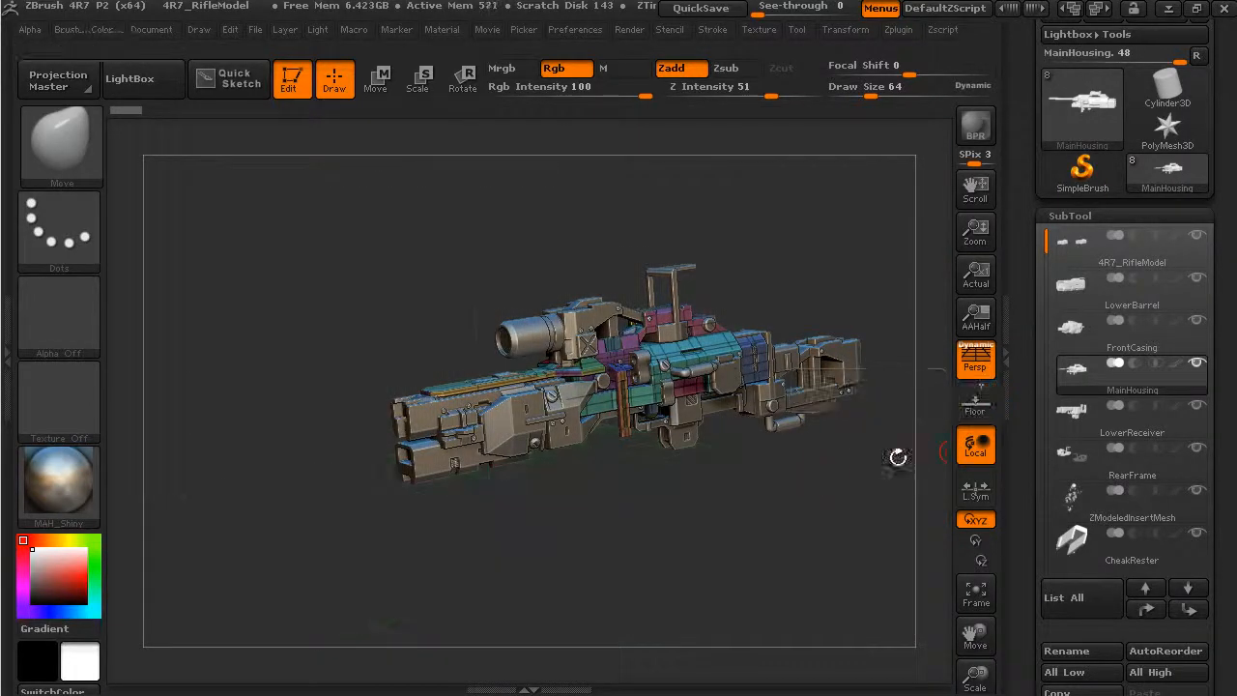
left_click(987, 394)
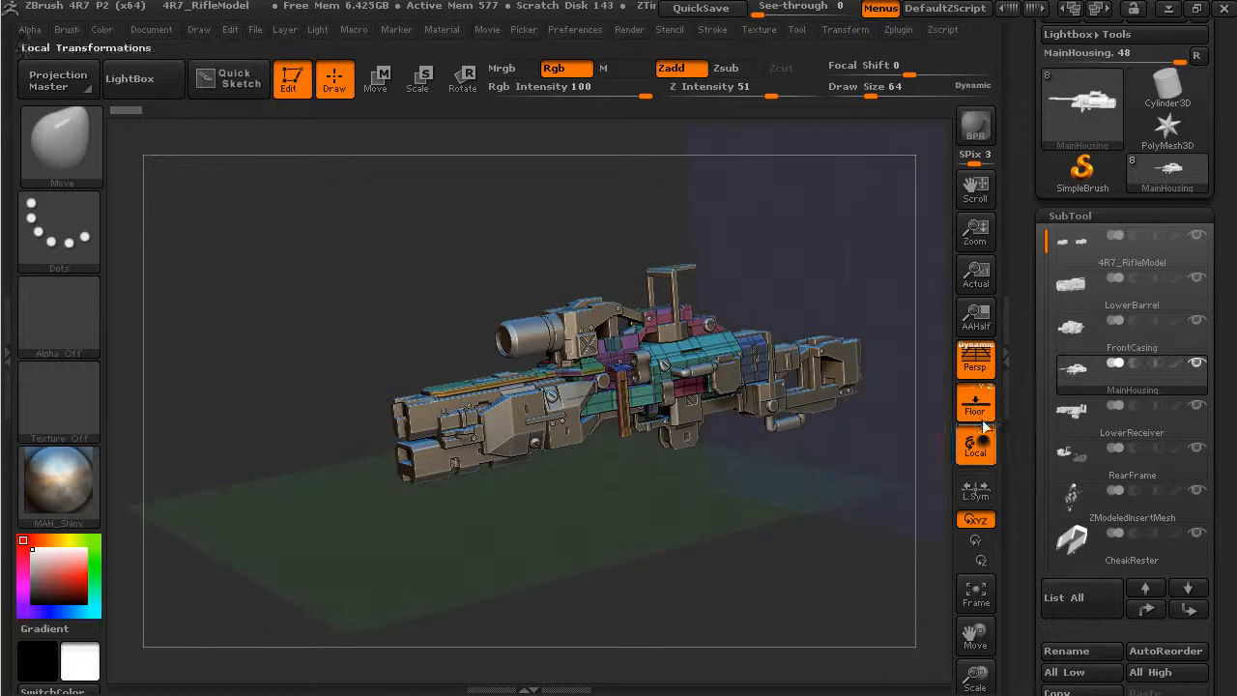
left_click_drag(807, 458, 720, 533)
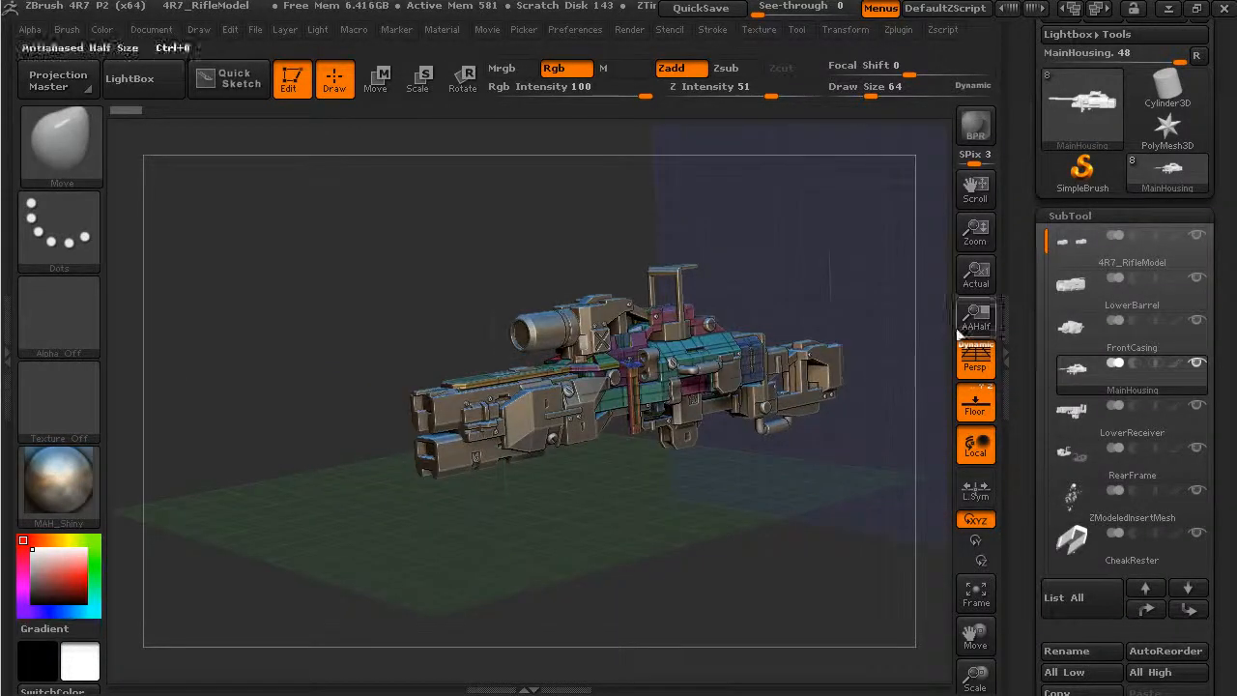
left_click(987, 406)
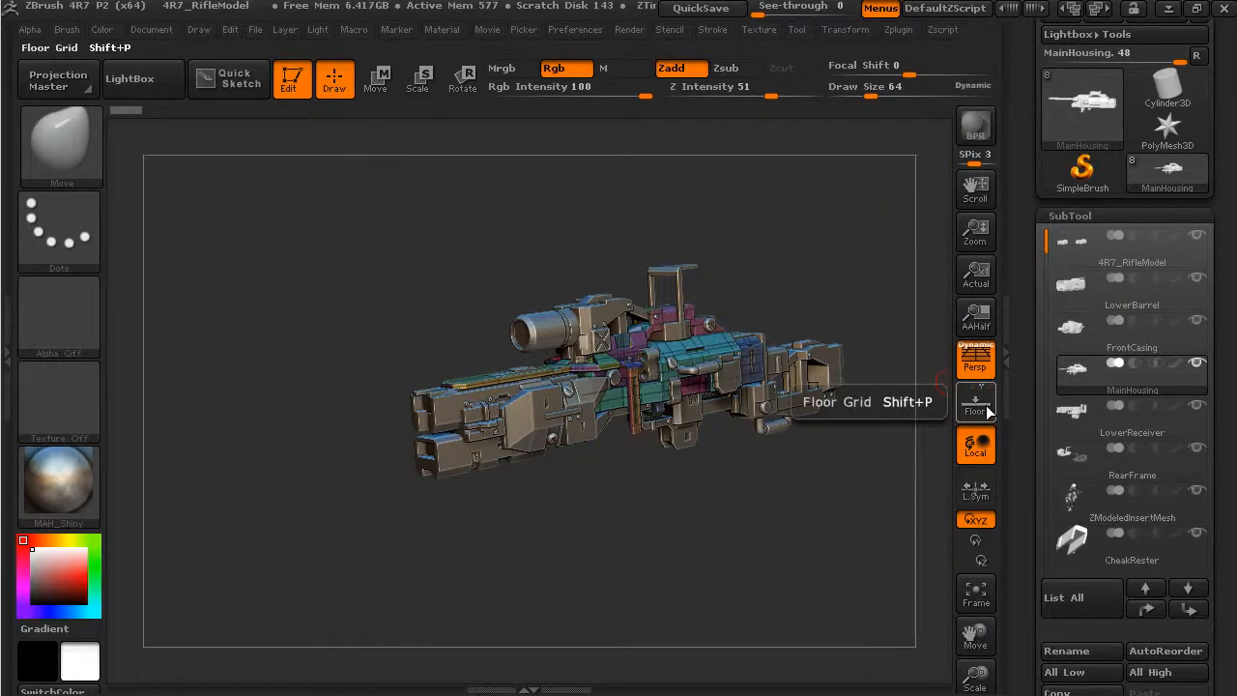
left_click(987, 411)
left_click(987, 411)
- Move the rifle partly off the canvas, frame it back in view, and inspect it up close and from farther away
left_click_drag(793, 505, 263, 350)
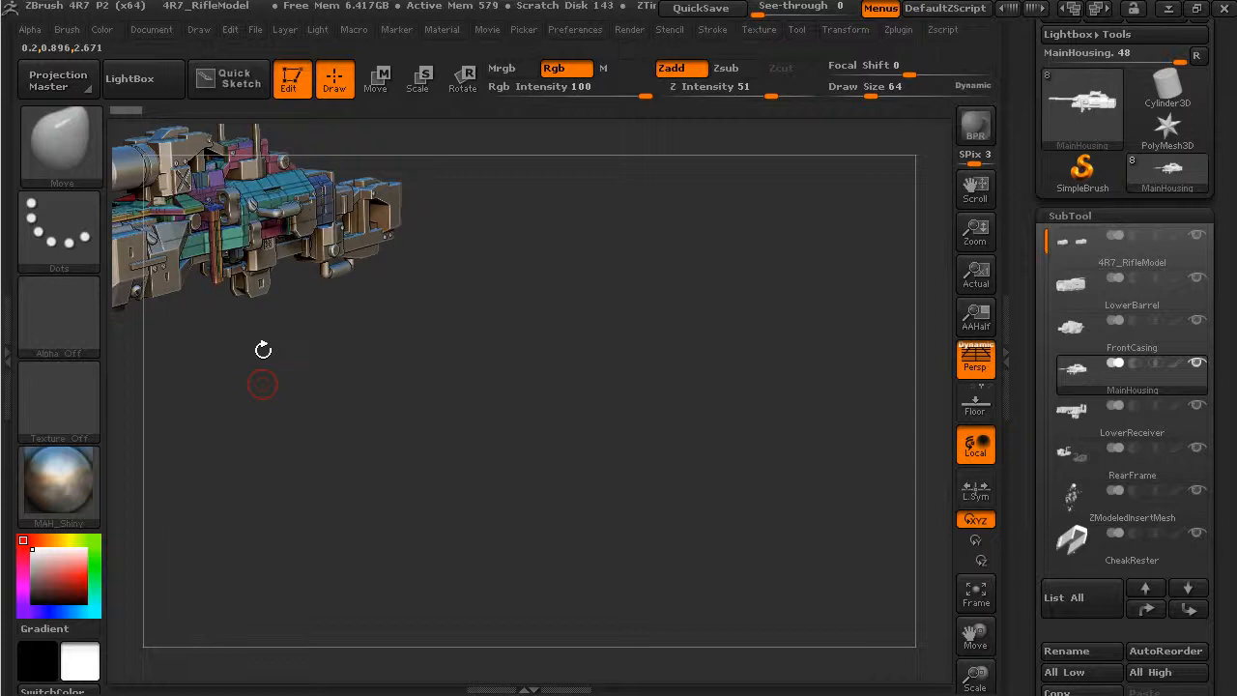
left_click(988, 601)
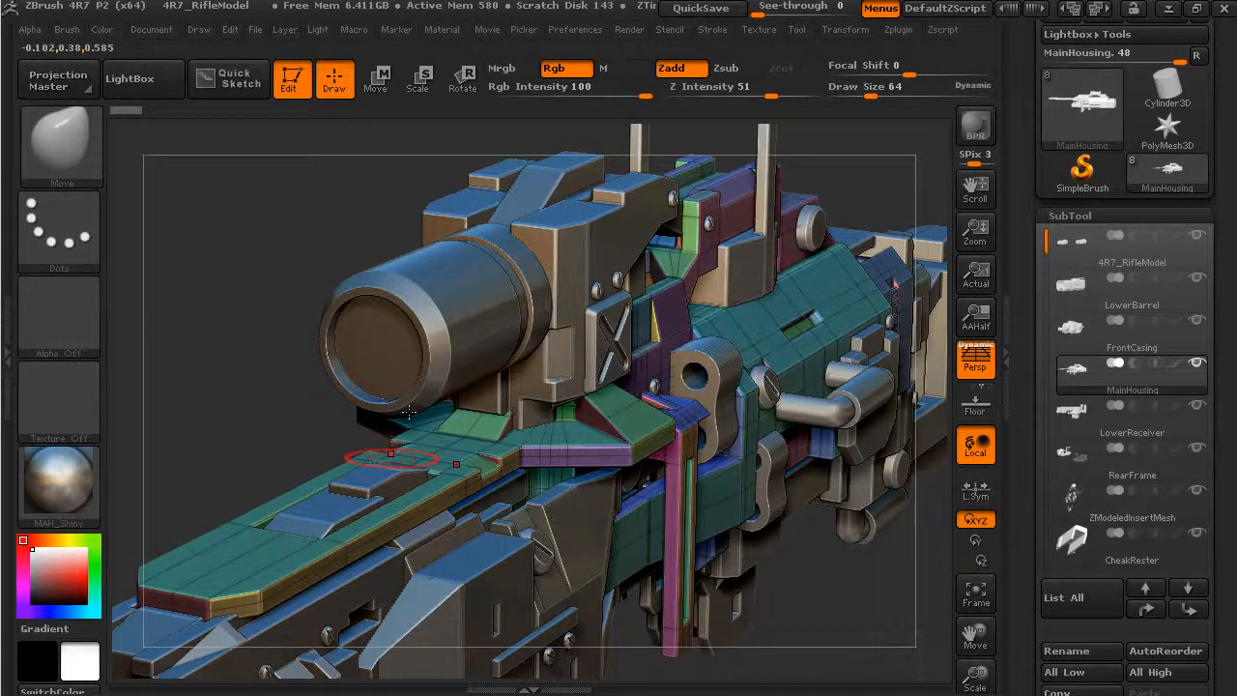
left_click_drag(881, 618, 884, 627, "alt")
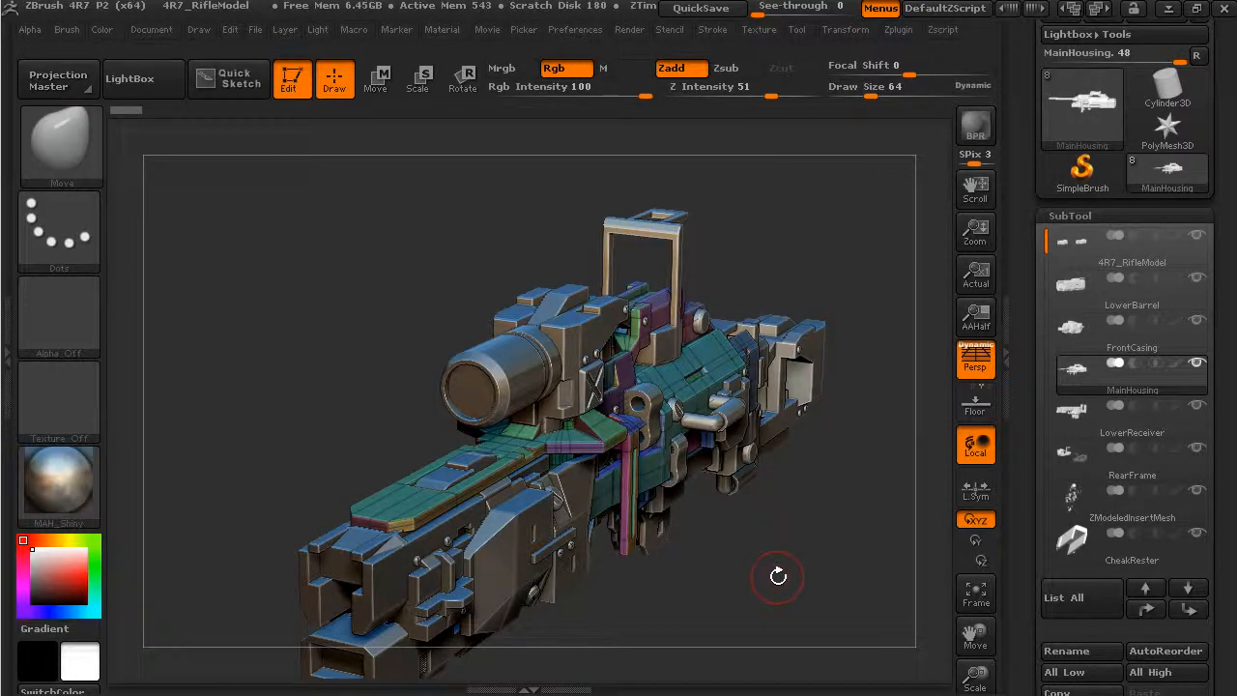
left_click_drag(762, 549, 715, 592, "alt")
- Preview the 4R7_RifleModel subtool's details and examine the whole rifle from the side and from front angles
left_click_drag(870, 276, 894, 307)
left_click_drag(629, 509, 801, 354)
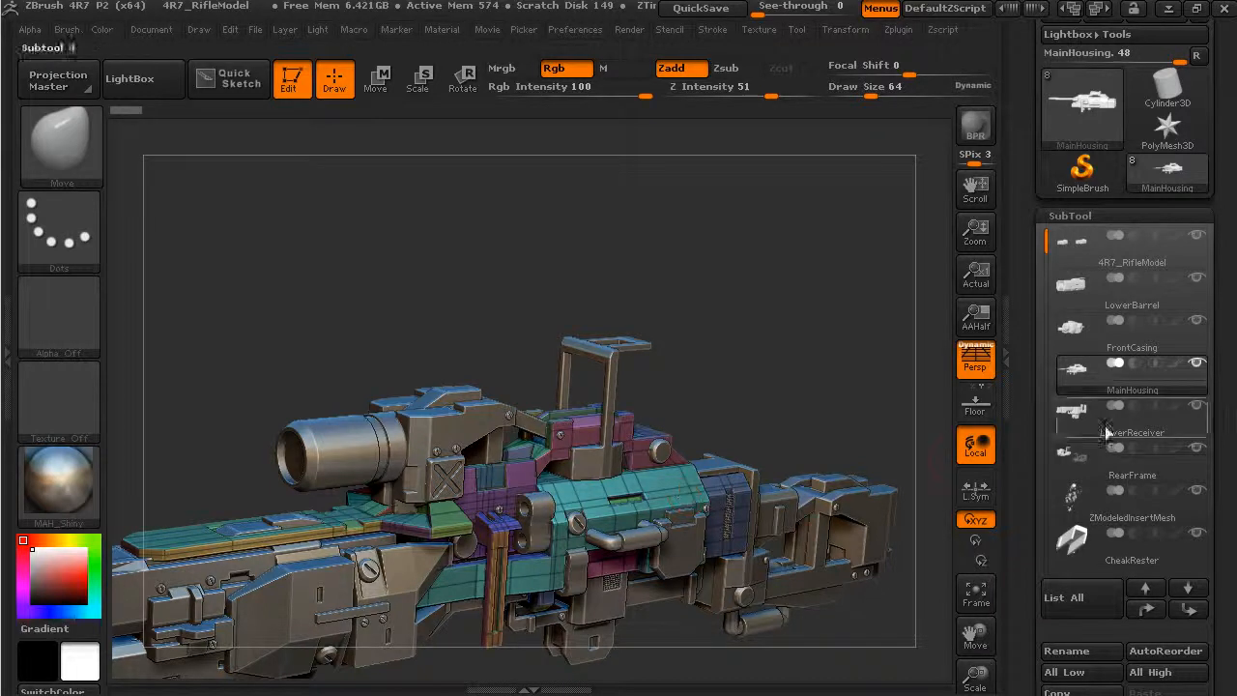
mouse_move(1076, 261)
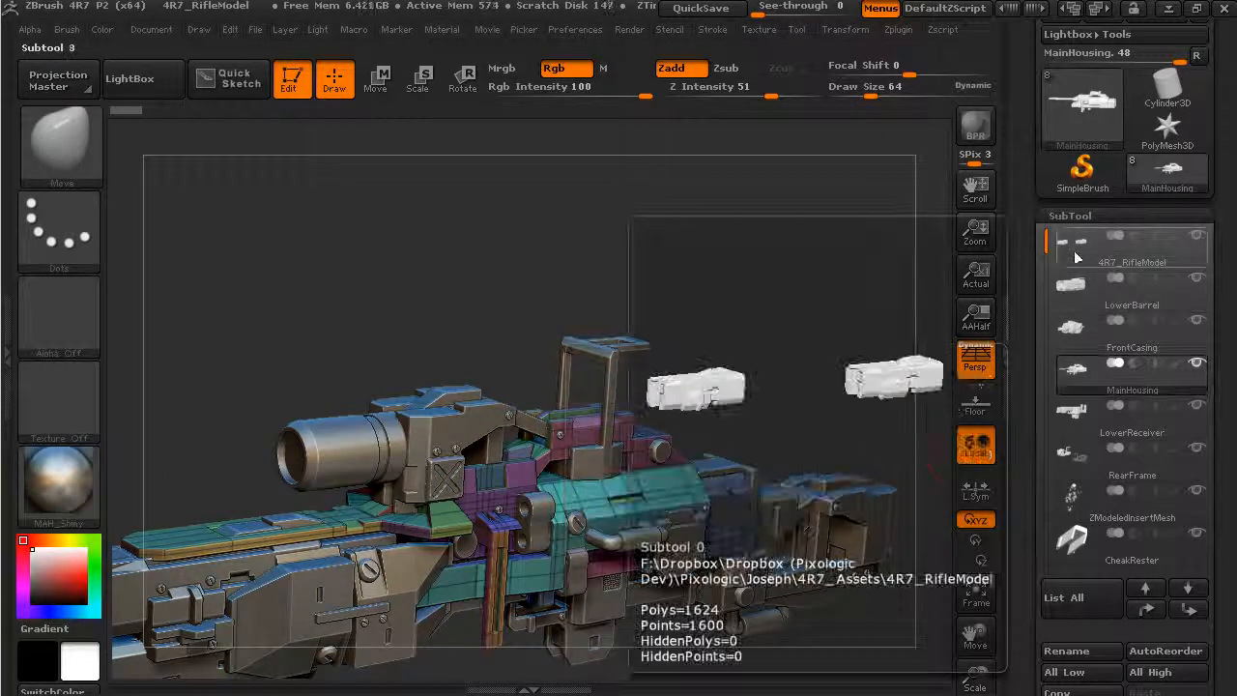
left_click_drag(801, 345, 834, 331)
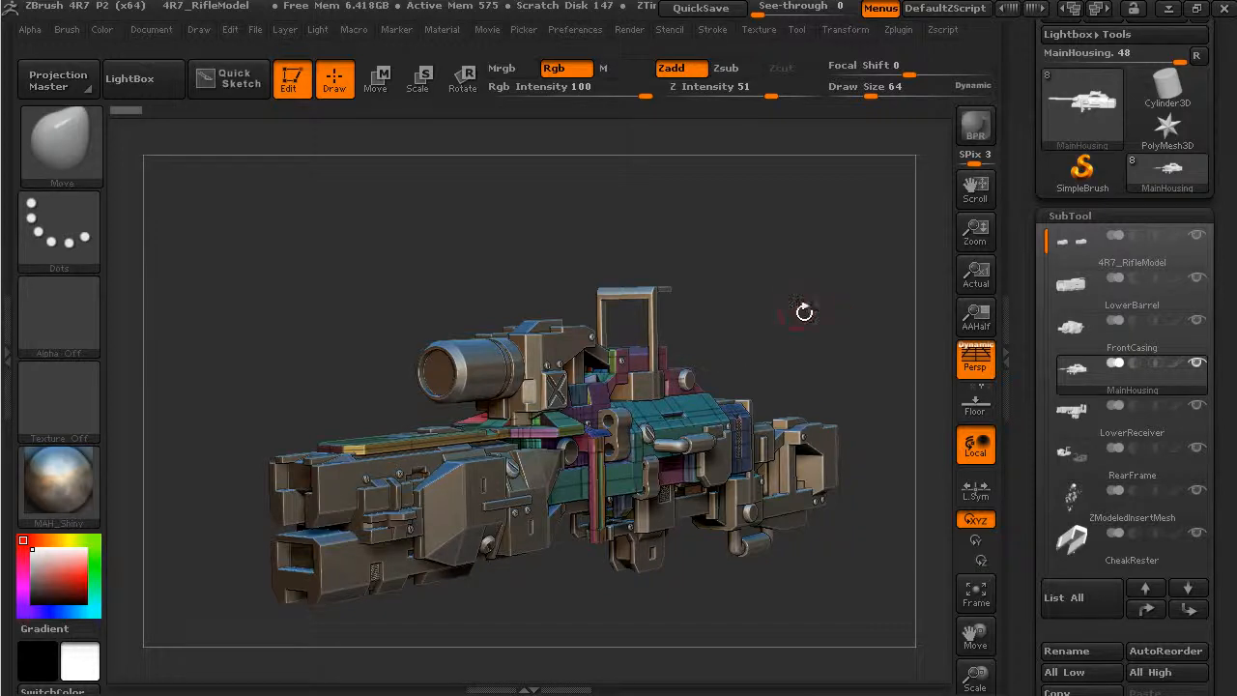
left_click_drag(781, 320, 847, 318)
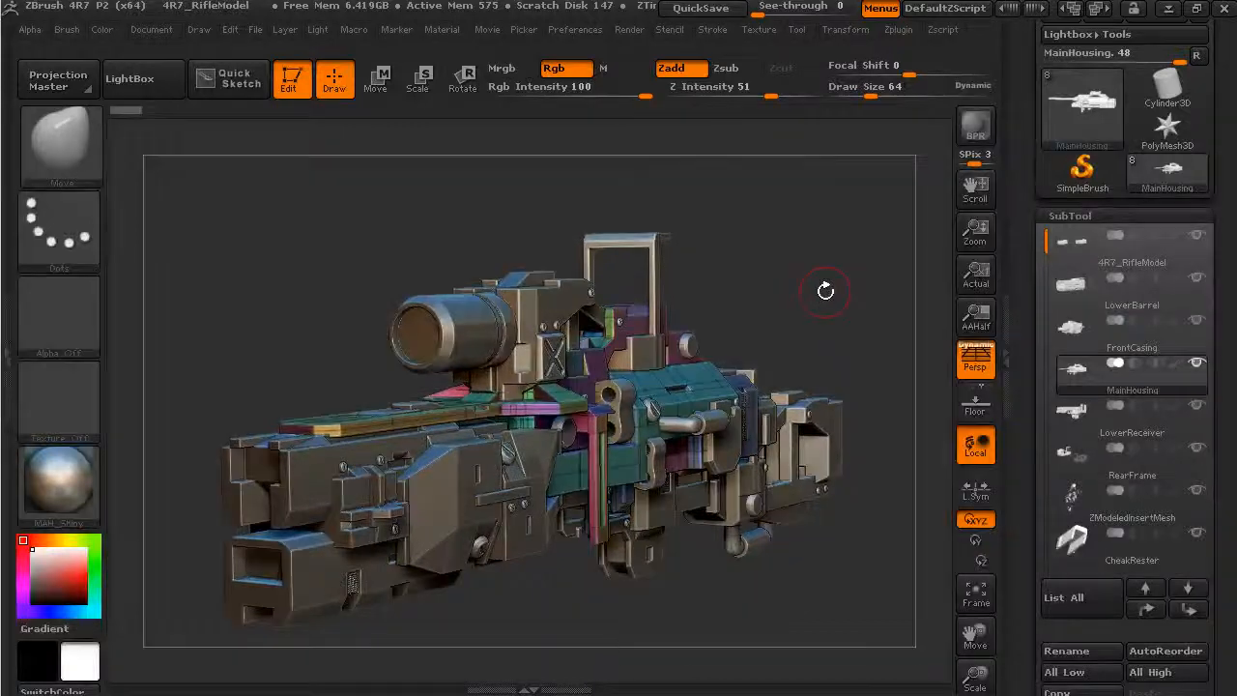
left_click_drag(898, 326, 828, 511, "shift")
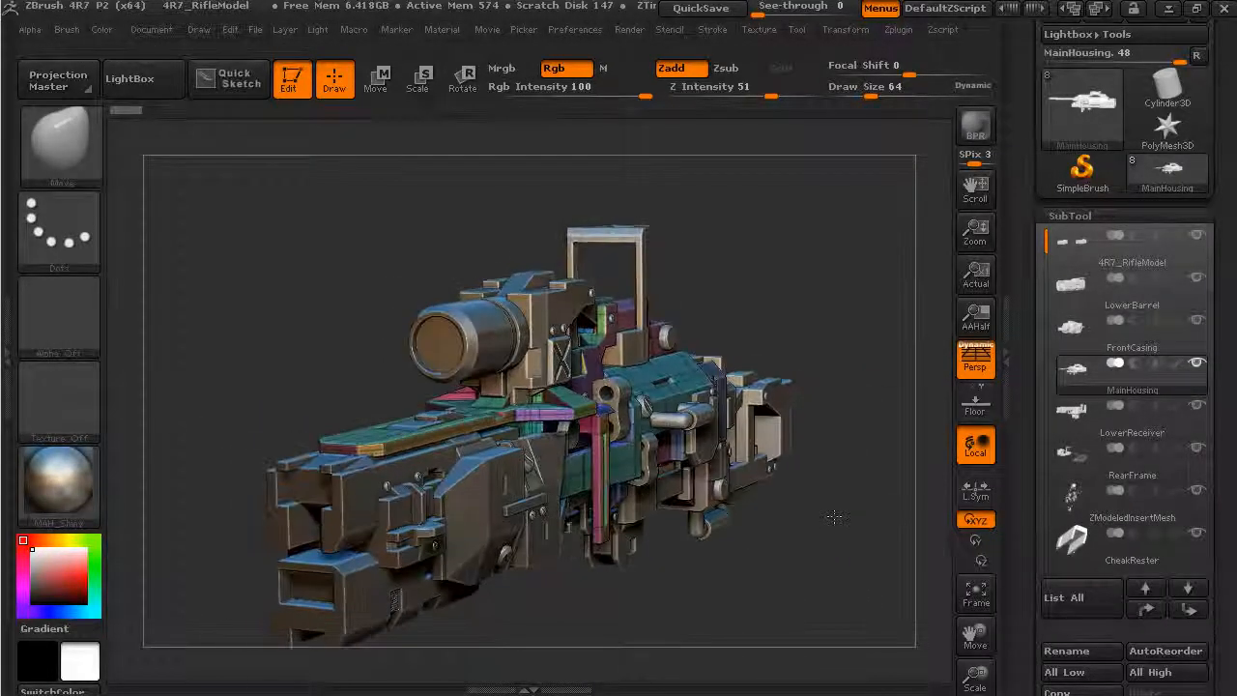
mouse_move(839, 278)
left_mouse_down()
mouse_move(865, 293)
mouse_move(839, 294)
left_mouse_up()
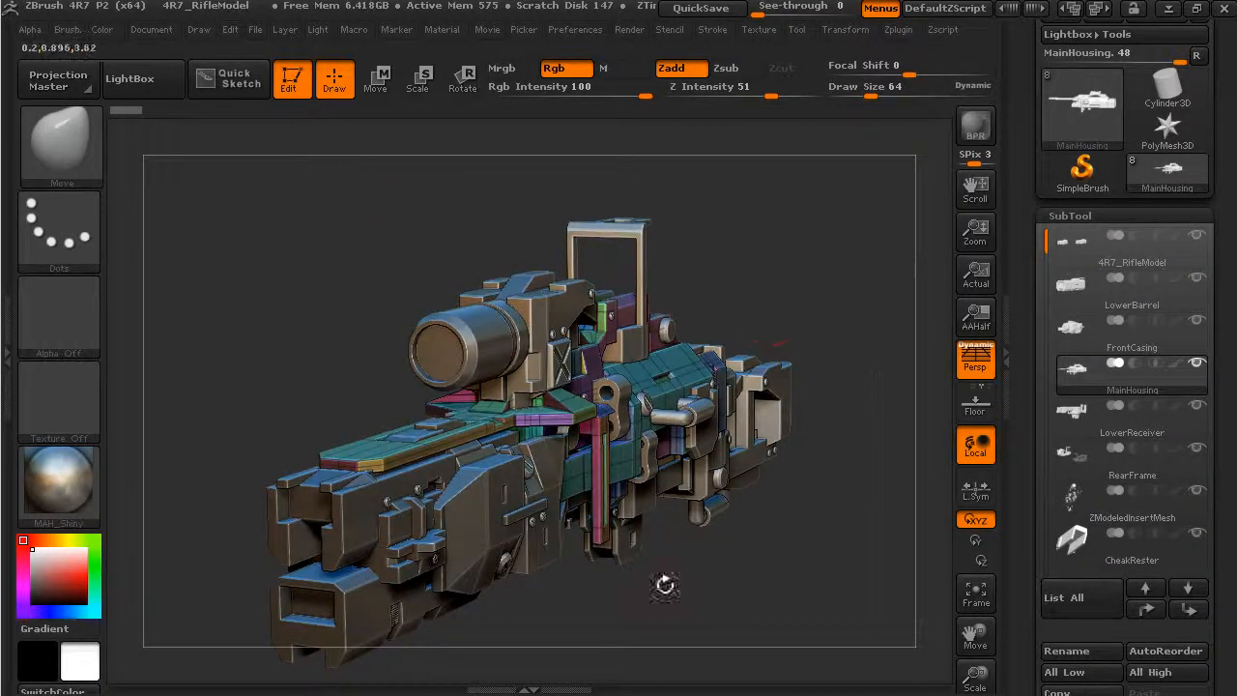